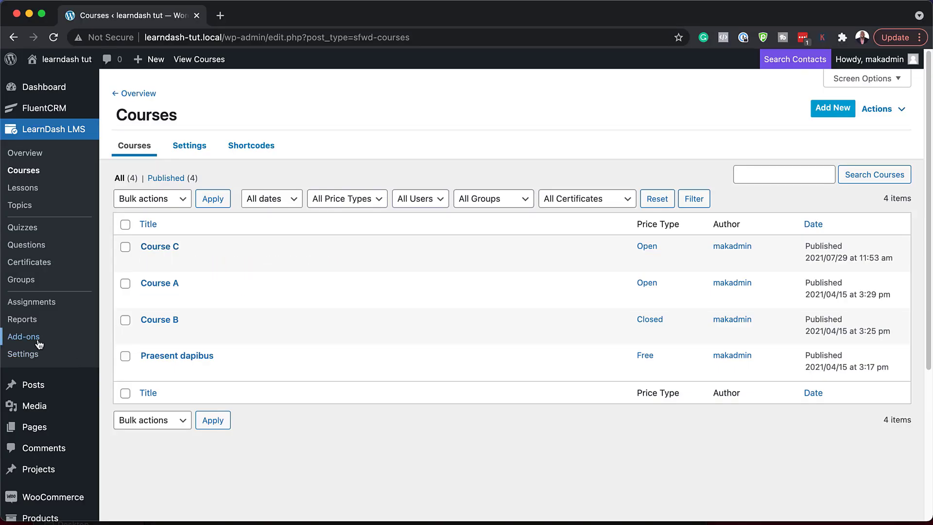
Install the LearnDash Achievements add-on from the LearnDash add-ons list.
{"action": "left_click", "coordinate": [36, 342]}
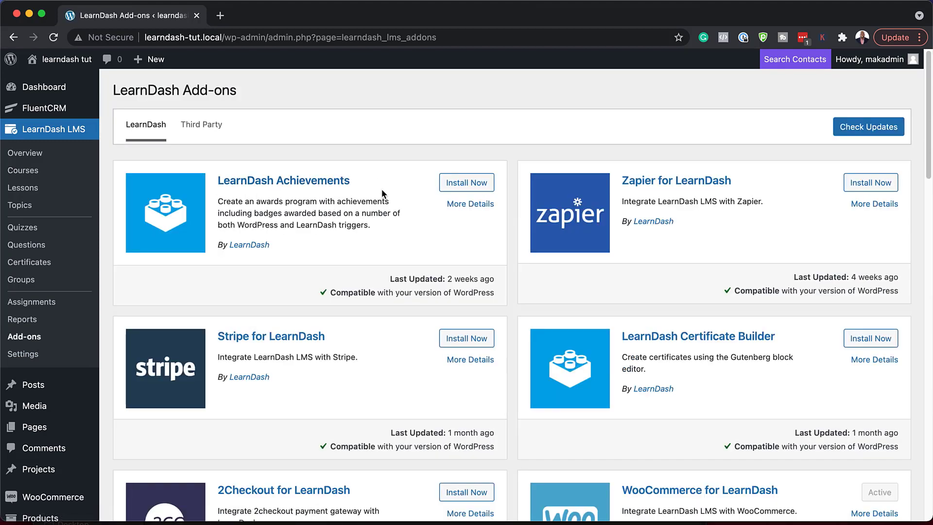
{"action": "left_click", "coordinate": [467, 183]}
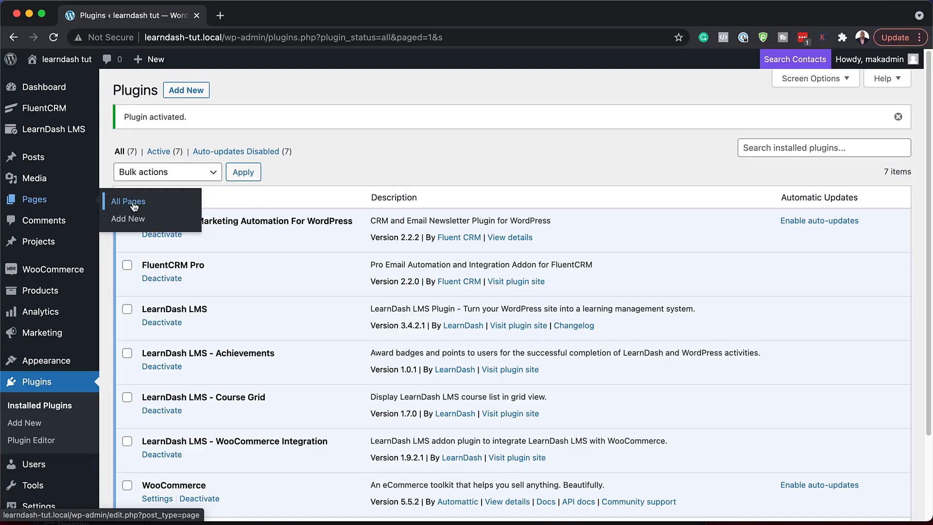
View the site's published Dashboard page and examine its profile statistics and course list.
{"action": "left_click", "coordinate": [133, 204]}
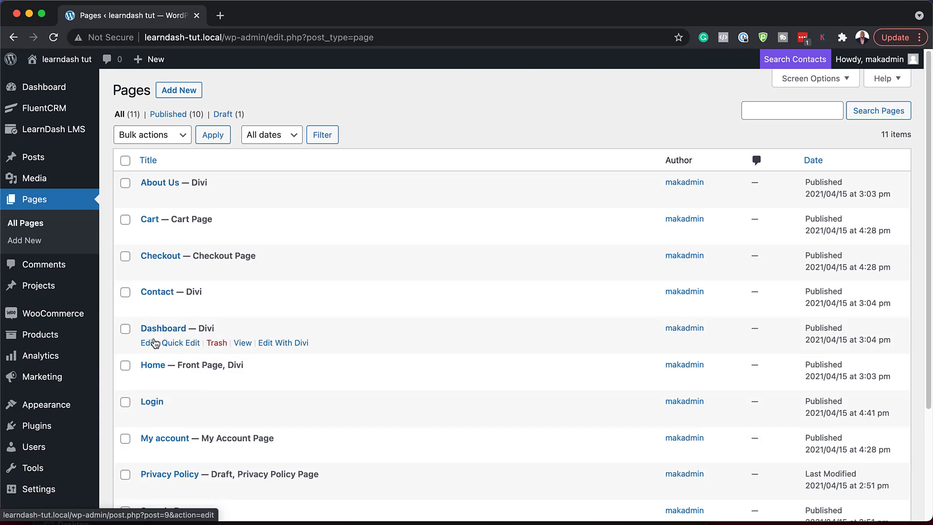
{"action": "left_click", "coordinate": [243, 343]}
{"action": "scroll", "coordinate": [510, 329], "scroll_direction": "down", "scroll_amount": 5}
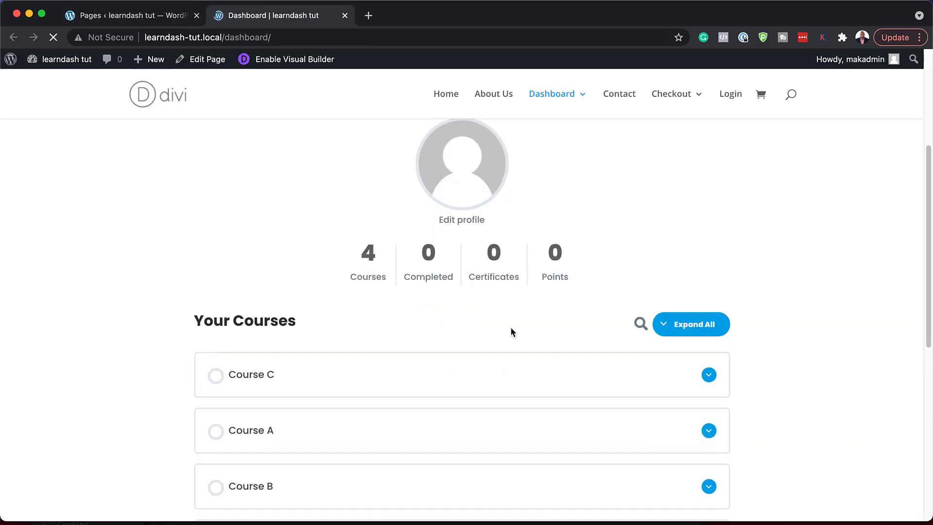
{"action": "scroll", "coordinate": [555, 341], "scroll_direction": "down", "scroll_amount": 3}
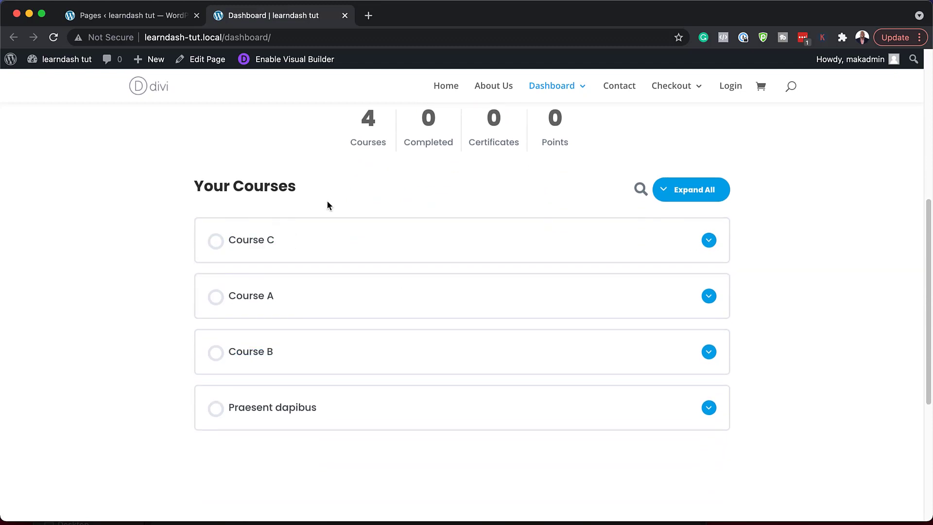
{"action": "scroll", "coordinate": [530, 211], "scroll_direction": "up", "scroll_amount": 6}
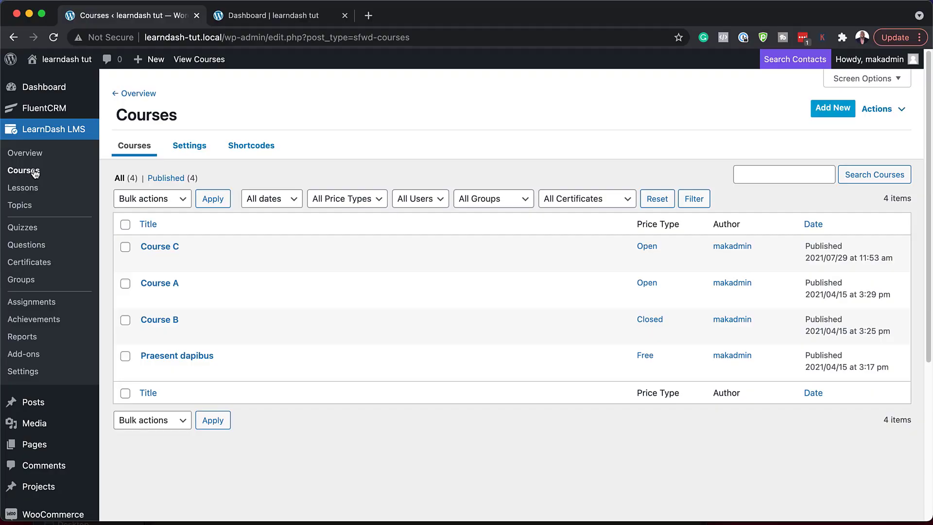
Create a new LearnDash achievement titled "Login".
{"action": "left_click", "coordinate": [47, 324]}
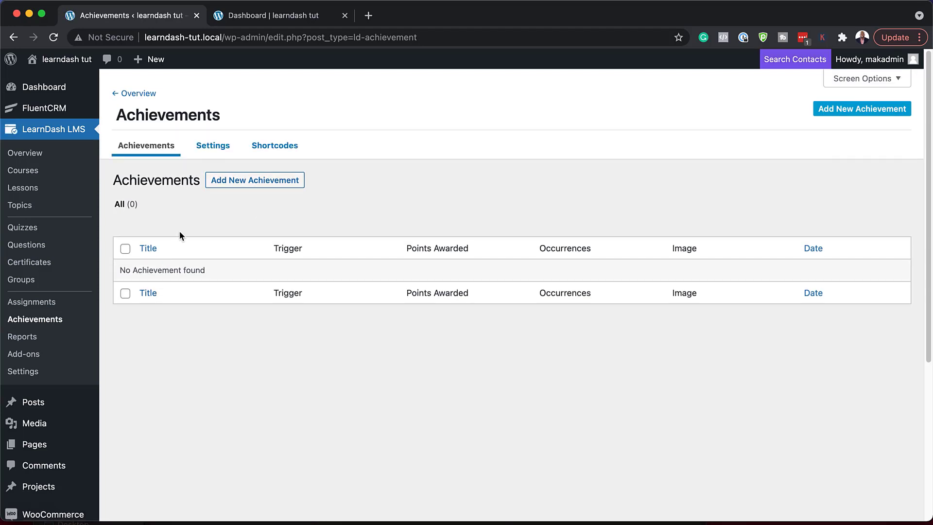
{"action": "left_click", "coordinate": [265, 184]}
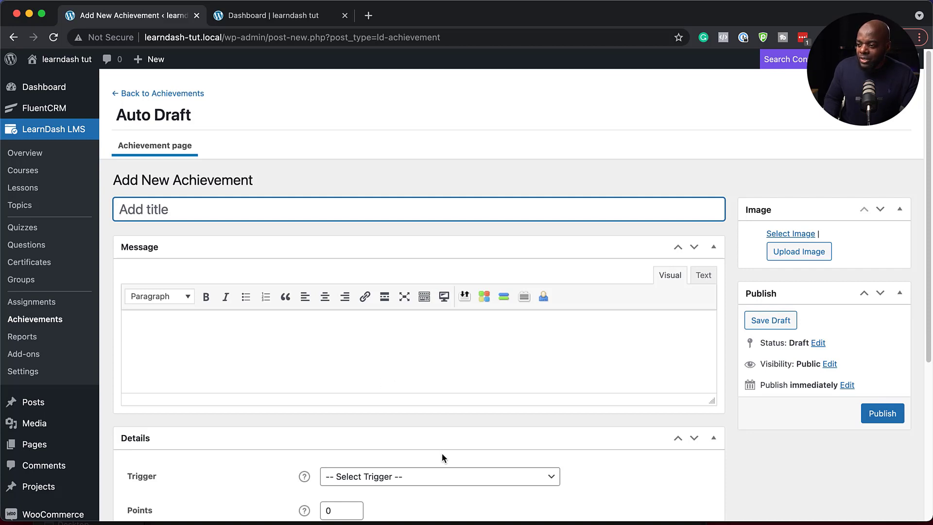
{"action": "scroll", "coordinate": [442, 453], "scroll_direction": "down", "scroll_amount": 3}
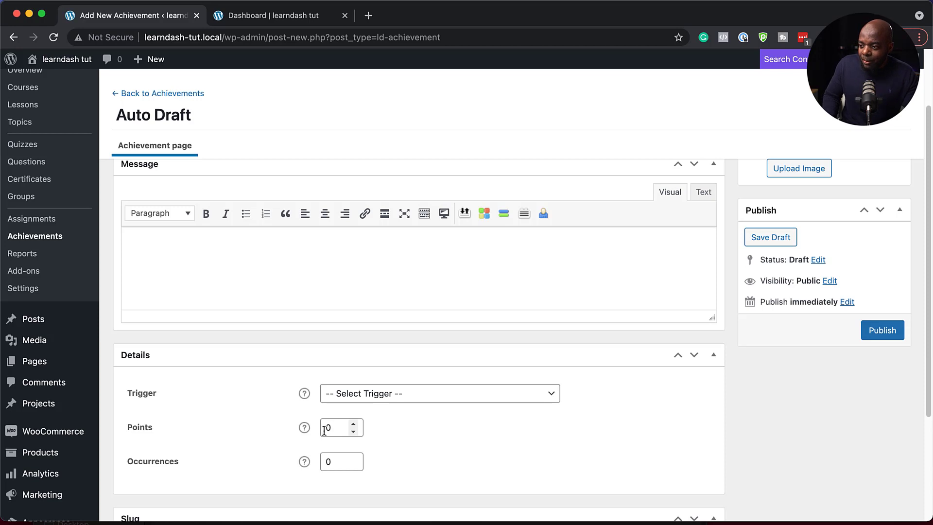
{"action": "scroll", "coordinate": [265, 431], "scroll_direction": "up", "scroll_amount": 3}
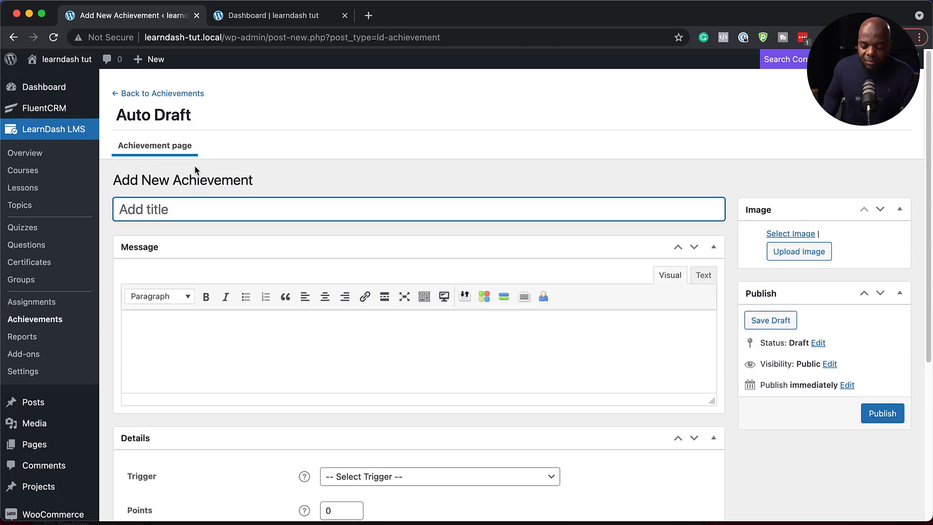
{"action": "type", "text": "Lo"}
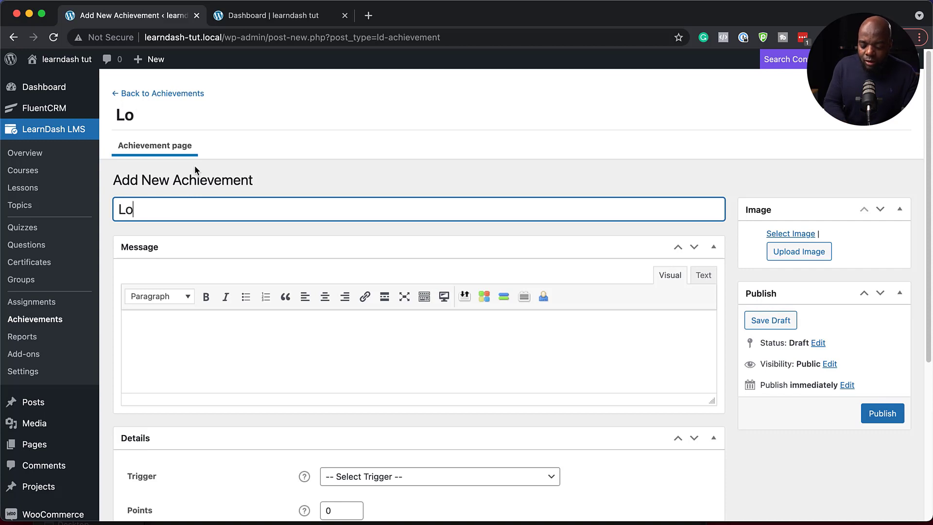
{"action": "type", "text": "gin"}
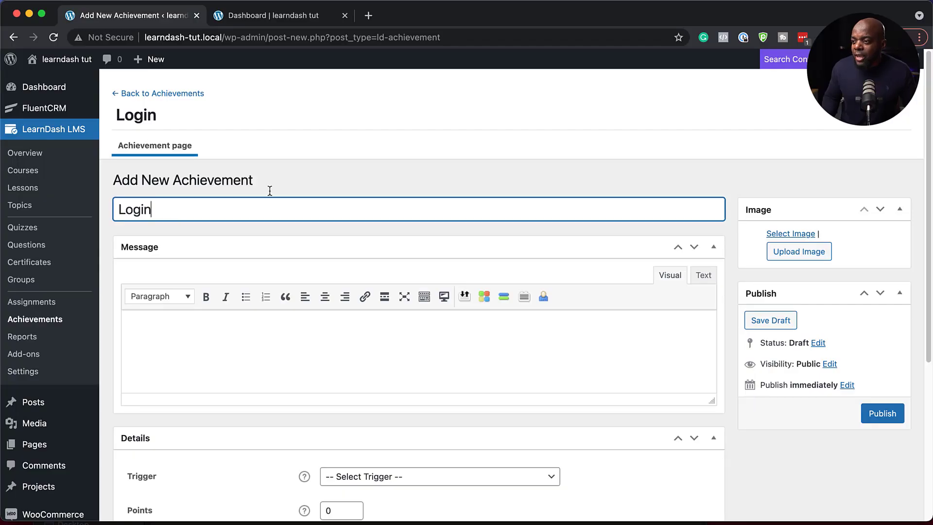
Fill in the achievement message with "Lorem ipsum dolor sit amet, consectetuer adipiscing elit.".
{"action": "scroll", "coordinate": [163, 221], "scroll_direction": "down", "scroll_amount": 1}
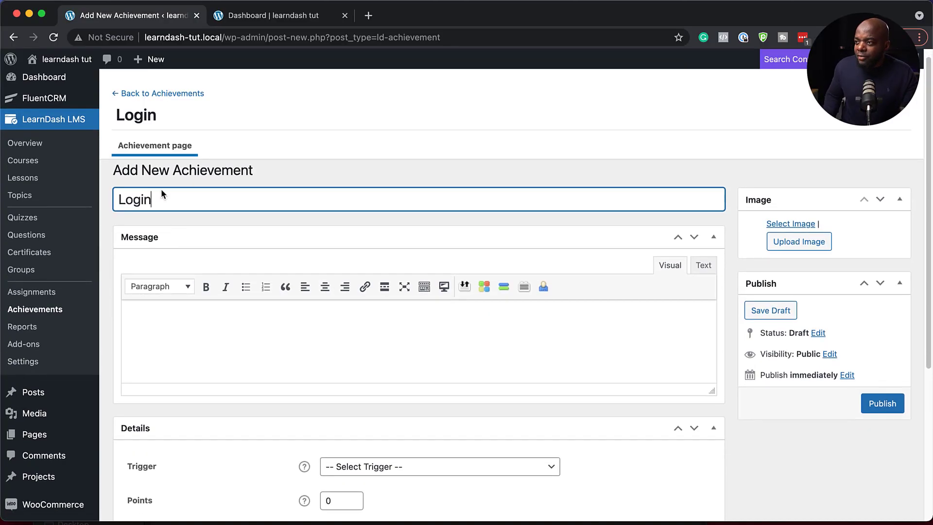
{"action": "left_click", "coordinate": [163, 316]}
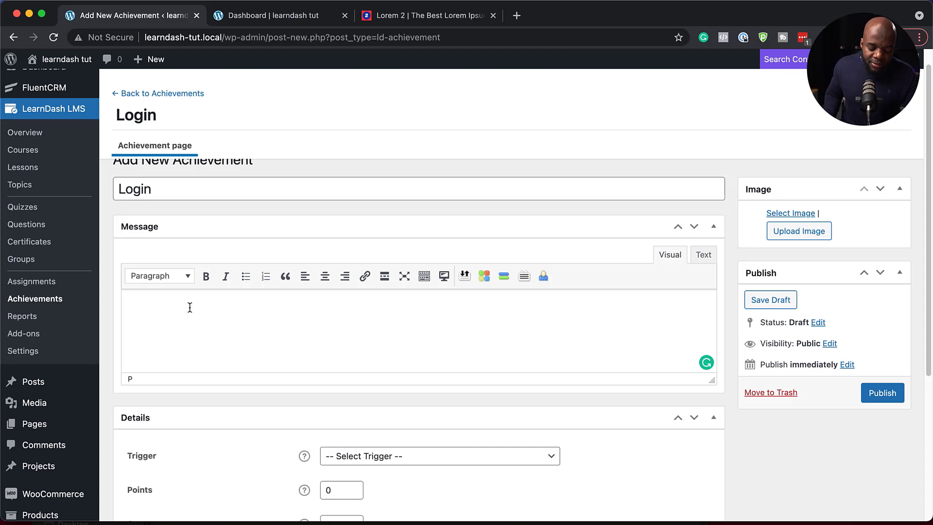
{"action": "type", "text": "Lorem ipsum dolor sit amet, consectetuer adipiscing elit."}
Set the trigger to "User logs in (WordPress)" with 5 points, and show the help text for Occurrences.
{"action": "scroll", "coordinate": [427, 381], "scroll_direction": "down", "scroll_amount": 5}
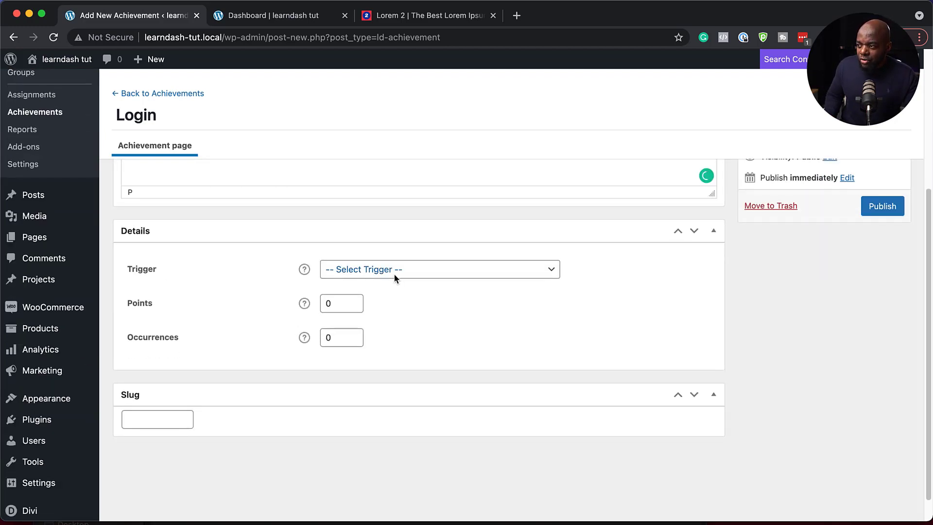
{"action": "left_click", "coordinate": [402, 272]}
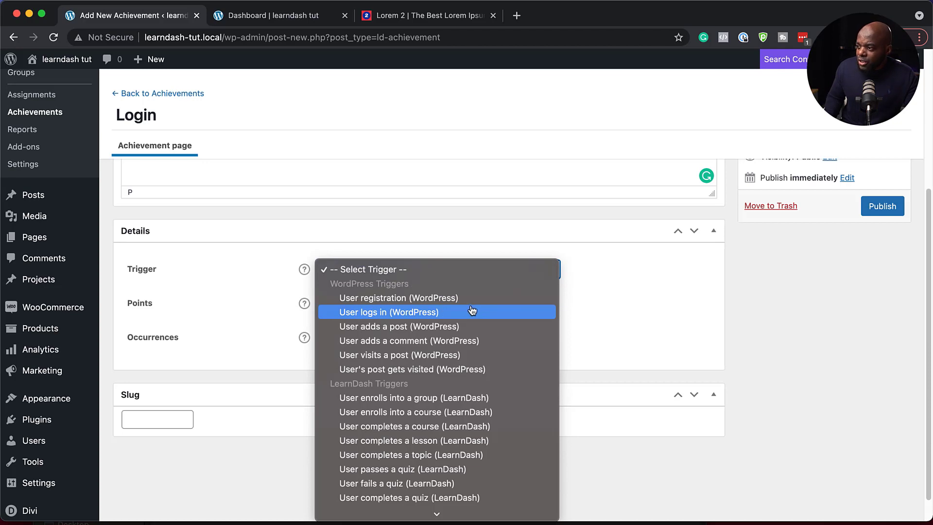
{"action": "left_click", "coordinate": [399, 316]}
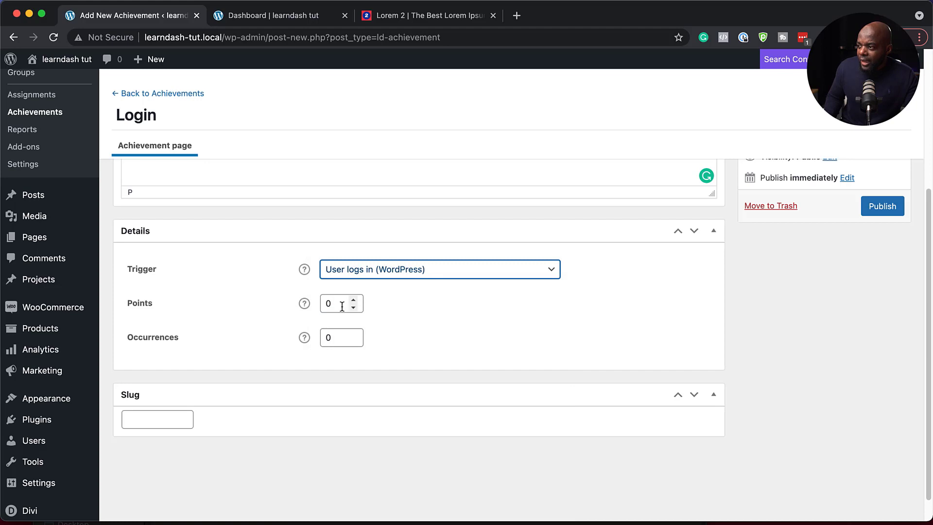
{"action": "left_click_drag", "start_coordinate": [333, 304], "coordinate": [318, 304]}
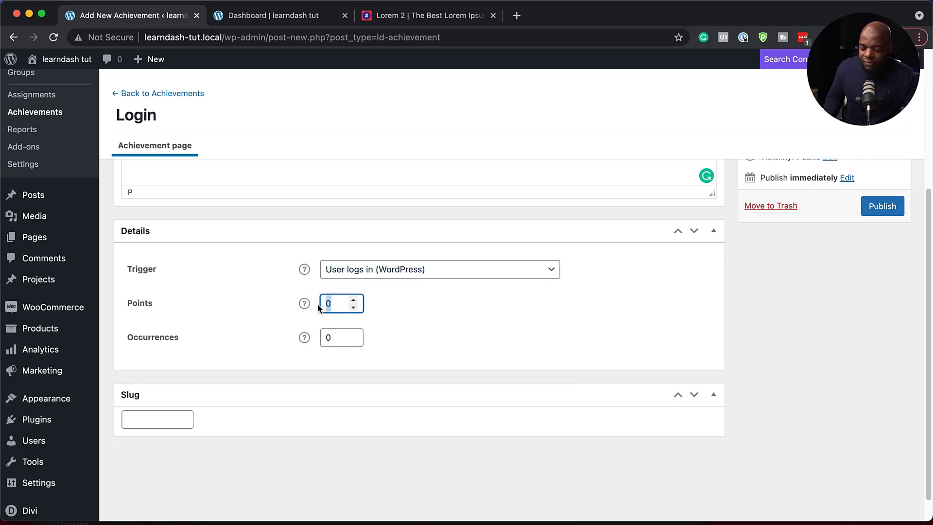
{"action": "type", "text": "5"}
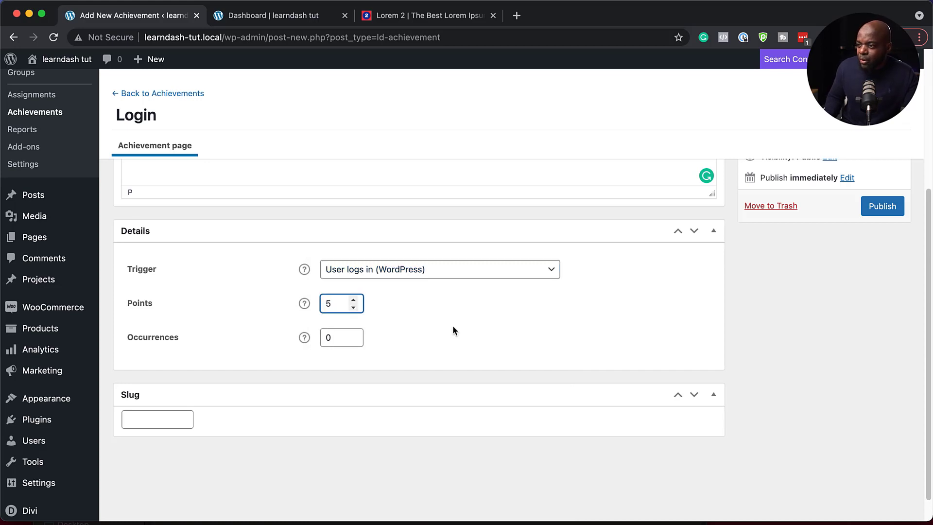
{"action": "left_click", "coordinate": [305, 339]}
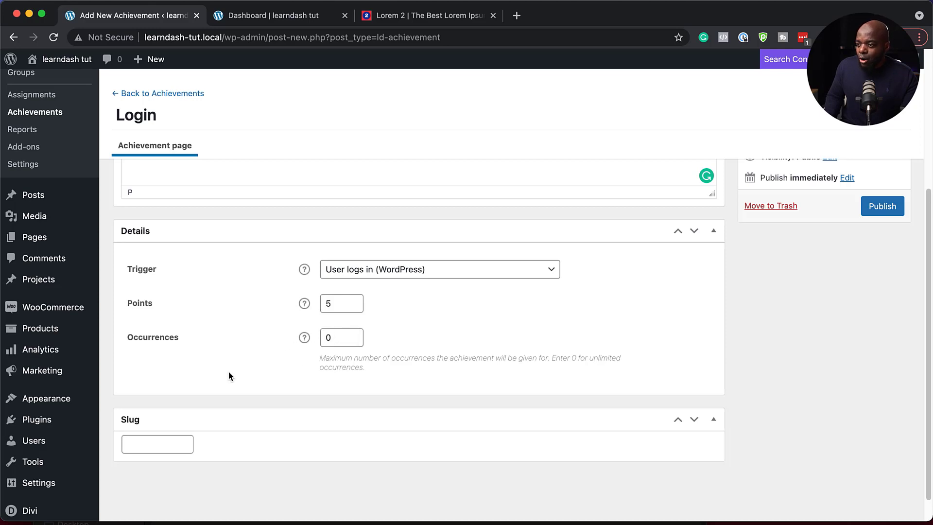
Assign the round gold star badge as the Login achievement's image and publish the achievement.
{"action": "scroll", "coordinate": [280, 367], "scroll_direction": "down", "scroll_amount": 1}
{"action": "scroll", "coordinate": [280, 367], "scroll_direction": "up", "scroll_amount": 5}
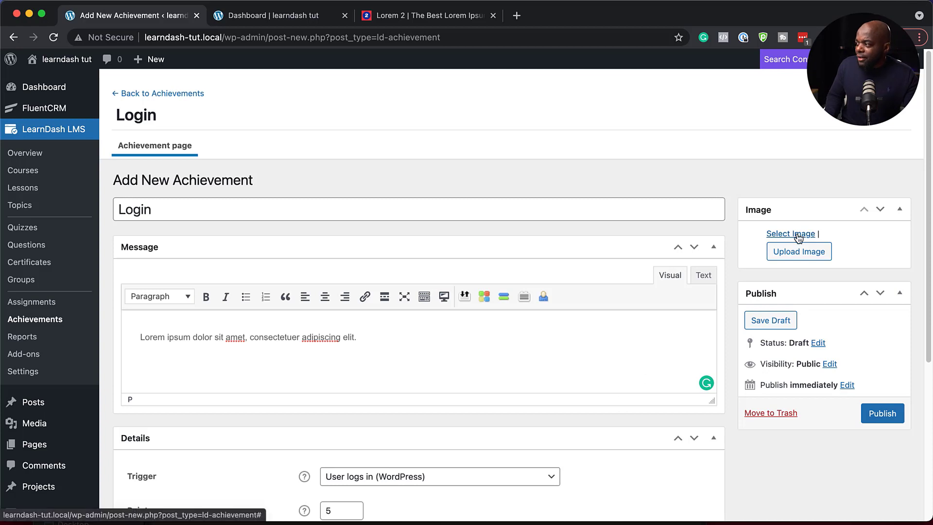
{"action": "left_click", "coordinate": [887, 417]}
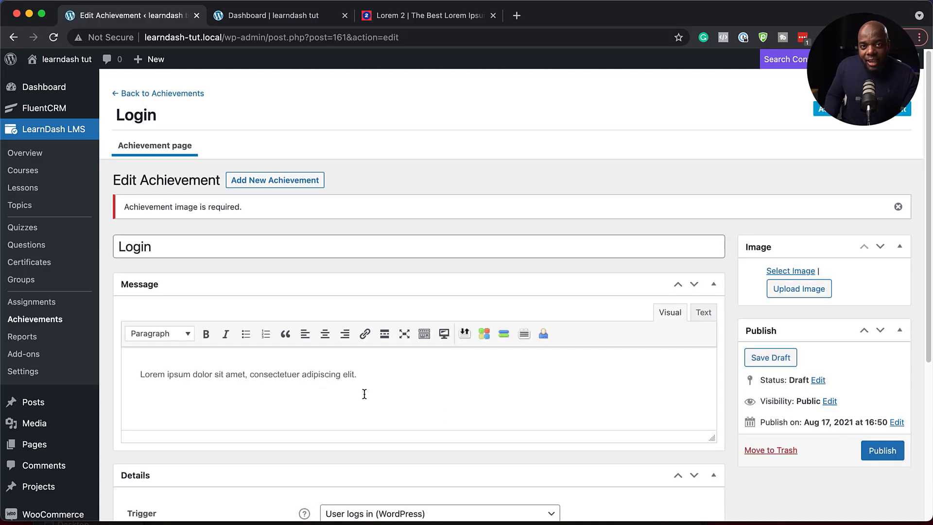
{"action": "left_click", "coordinate": [792, 271]}
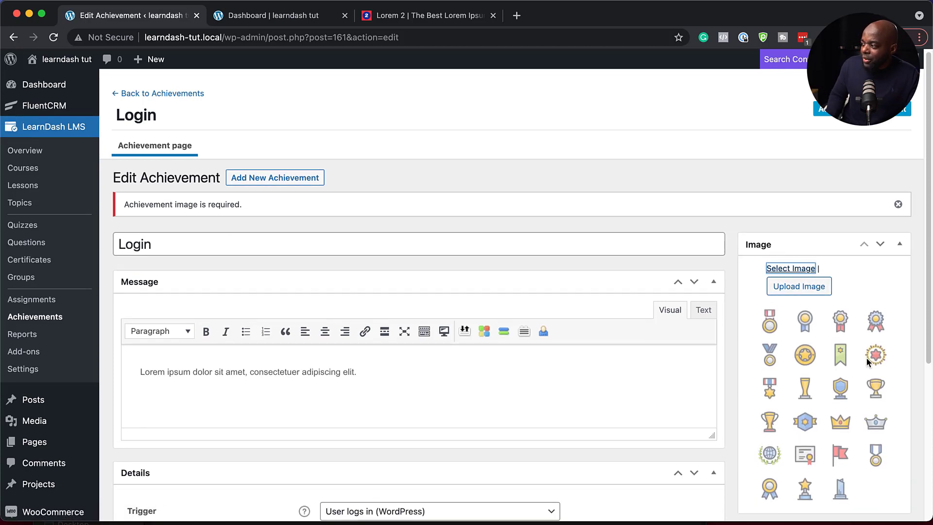
{"action": "scroll", "coordinate": [810, 210], "scroll_direction": "down", "scroll_amount": 3}
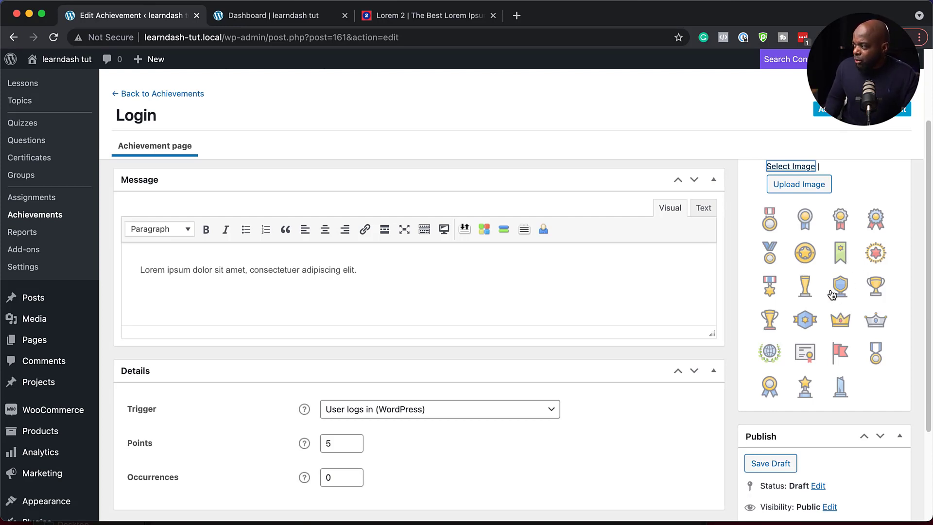
{"action": "left_click", "coordinate": [806, 255]}
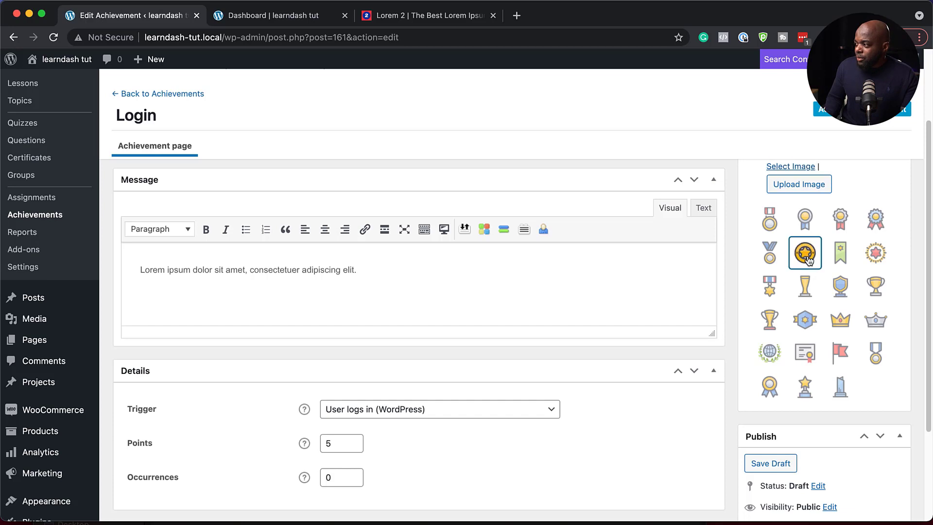
{"action": "scroll", "coordinate": [826, 404], "scroll_direction": "down", "scroll_amount": 3}
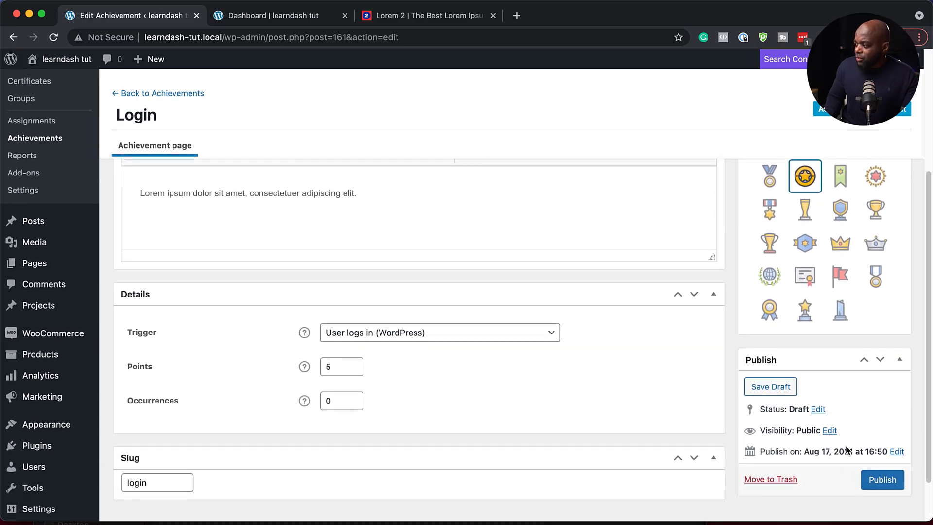
{"action": "left_click", "coordinate": [875, 481]}
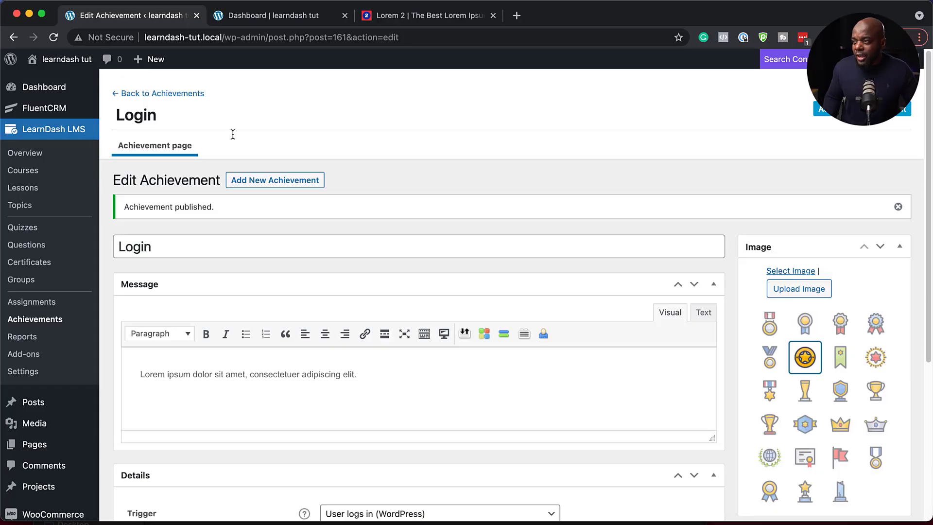
Add a new achievement titled "You completed a course." with the message "Congratulations on completing your course. You've just earned 100 points.".
{"action": "left_click", "coordinate": [274, 186]}
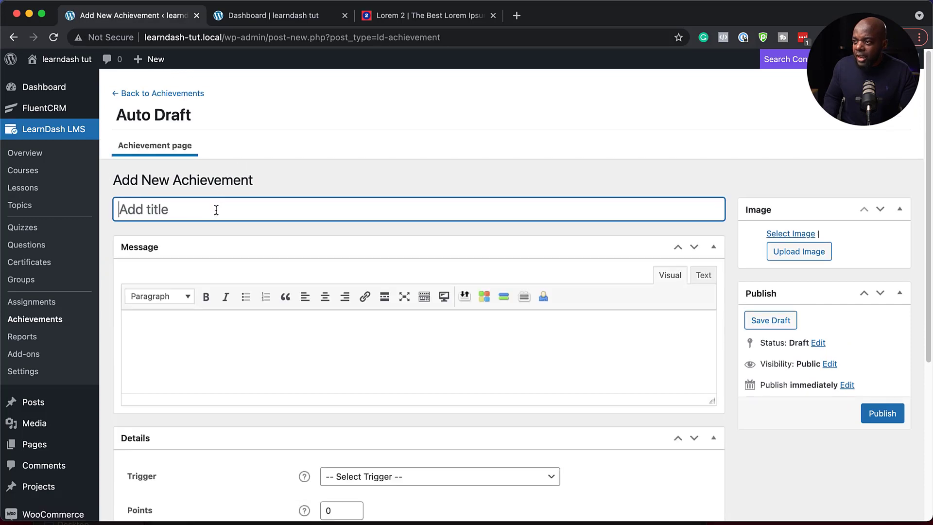
{"action": "type", "text": "You "}
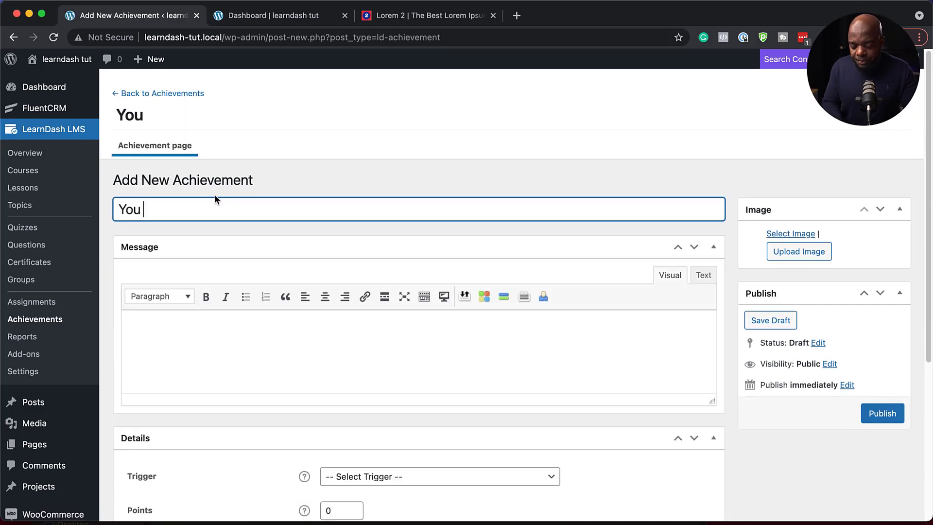
{"action": "type", "text": "completed a course."}
{"action": "left_click", "coordinate": [181, 333]}
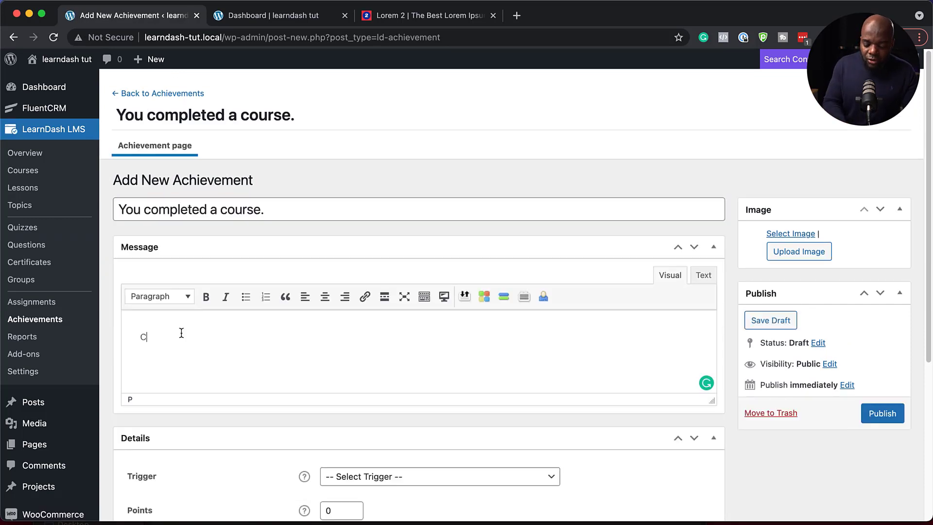
{"action": "type", "text": "Congratulations on completing your course. You've just earned 100 points."}
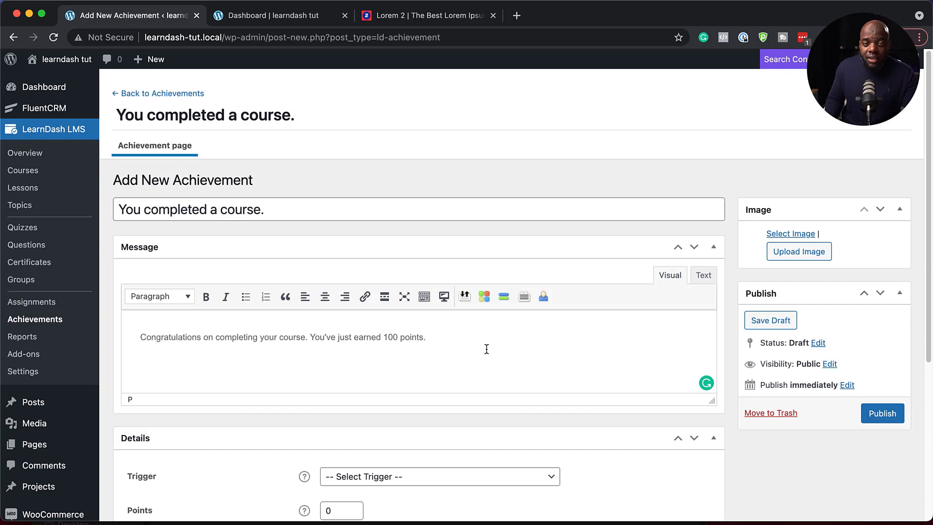
Set the course completion achievement's trigger to "User completes a course (LearnDash)".
{"action": "scroll", "coordinate": [452, 434], "scroll_direction": "down", "scroll_amount": 3}
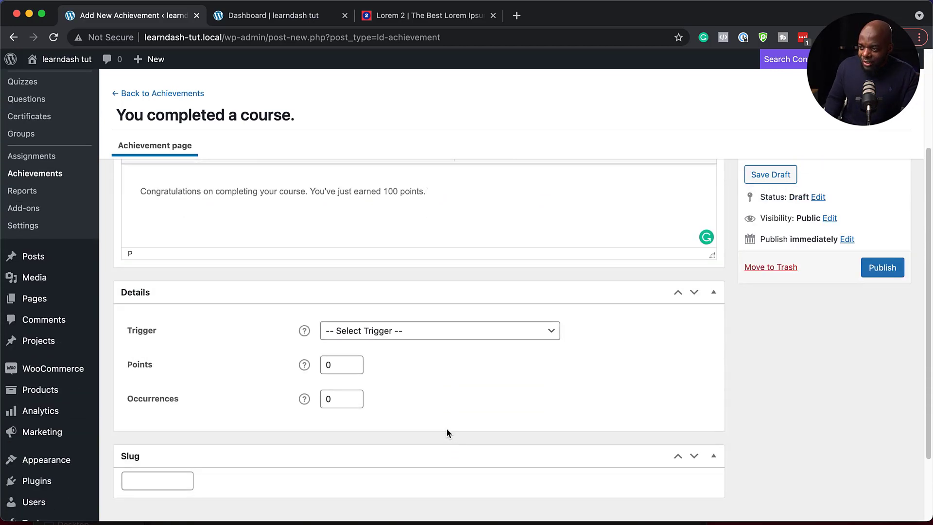
{"action": "left_click", "coordinate": [380, 331]}
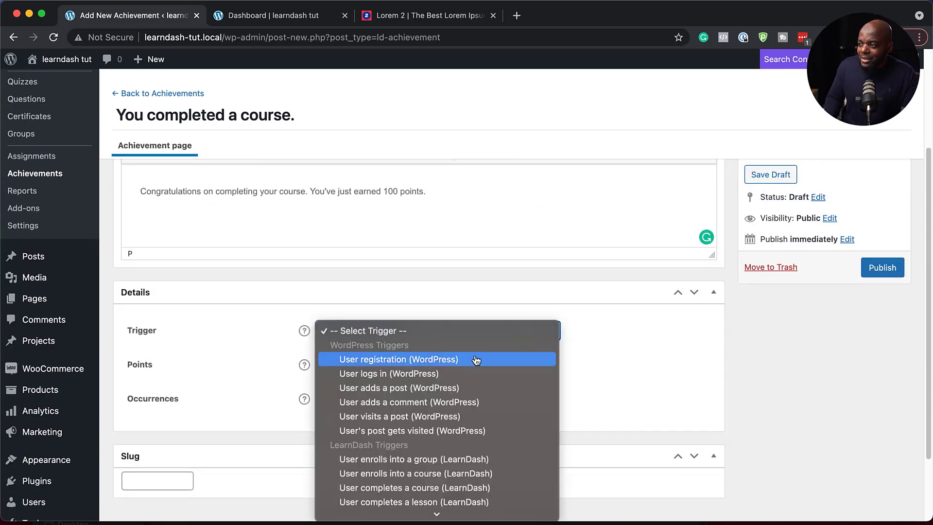
{"action": "scroll", "coordinate": [493, 442], "scroll_direction": "down", "scroll_amount": 2}
{"action": "scroll", "coordinate": [494, 441], "scroll_direction": "down", "scroll_amount": 2}
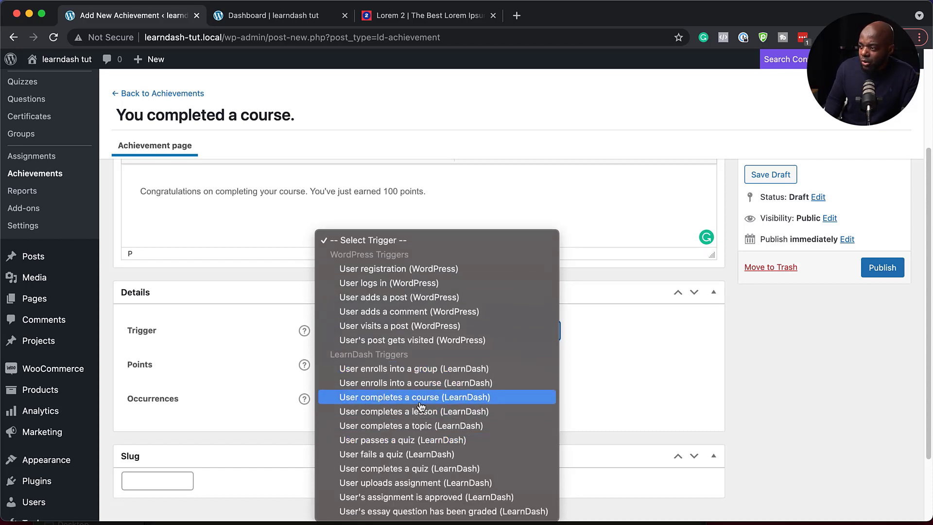
{"action": "left_click", "coordinate": [372, 397]}
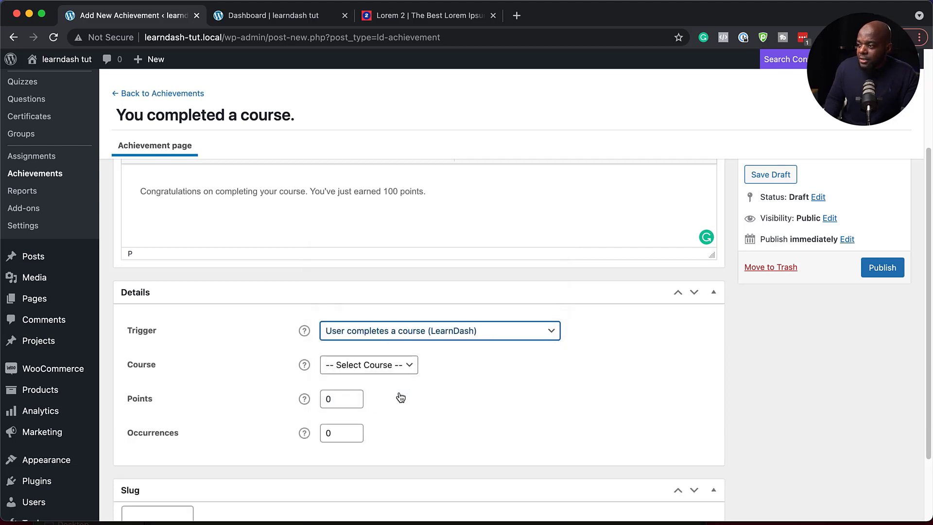
Set the course completion achievement to Course A with 100 points and 1 occurrence.
{"action": "left_click", "coordinate": [388, 369]}
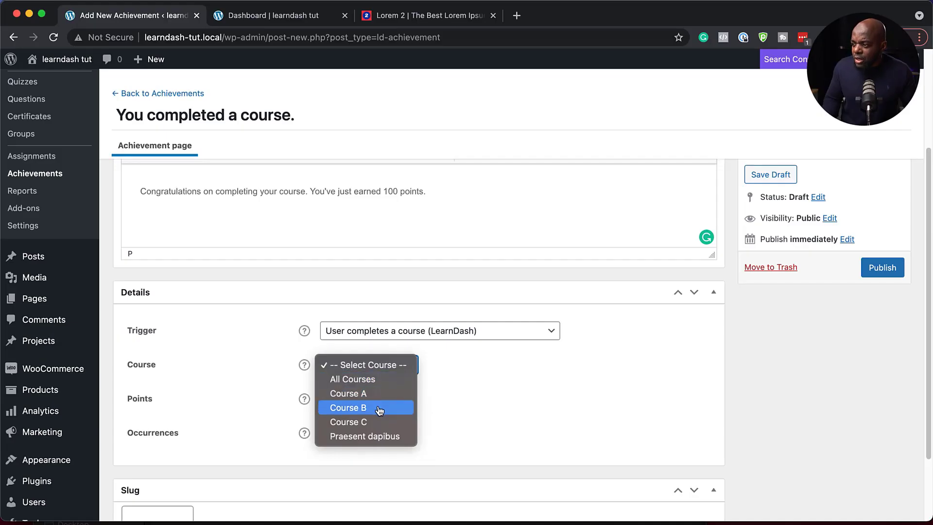
{"action": "left_click", "coordinate": [381, 393]}
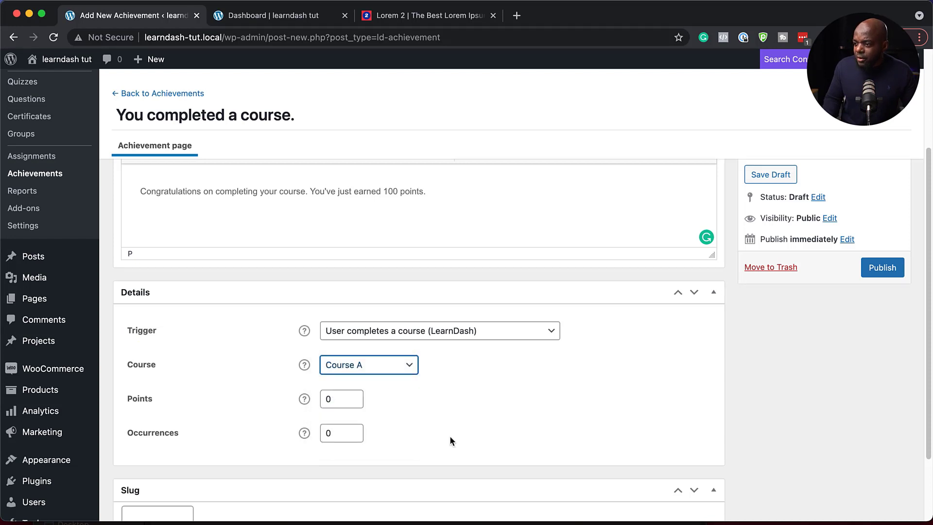
{"action": "left_click", "coordinate": [325, 401]}
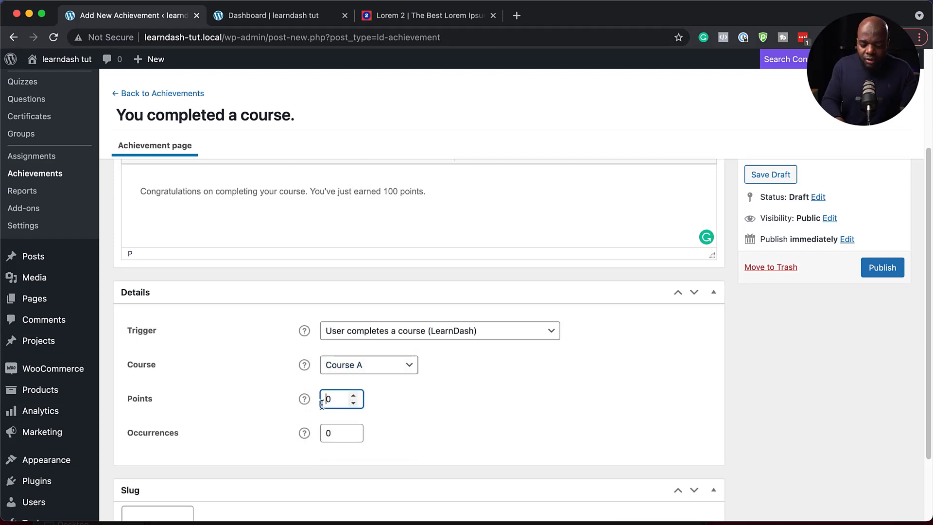
{"action": "type", "text": "10"}
{"action": "scroll", "coordinate": [311, 339], "scroll_direction": "down", "scroll_amount": 3}
{"action": "left_click", "coordinate": [336, 344]}
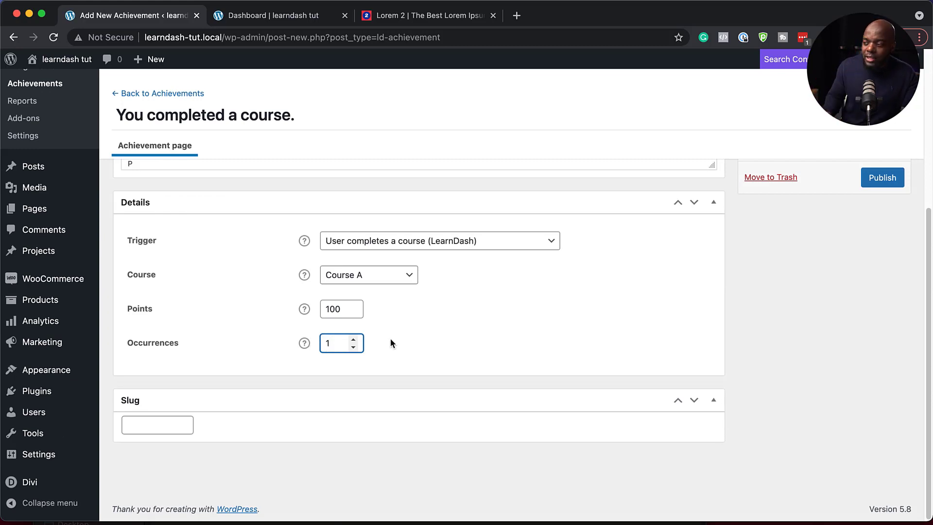
Assign the gold crown badge as the course completion achievement's image and publish the achievement.
{"action": "scroll", "coordinate": [544, 342], "scroll_direction": "up", "scroll_amount": 3}
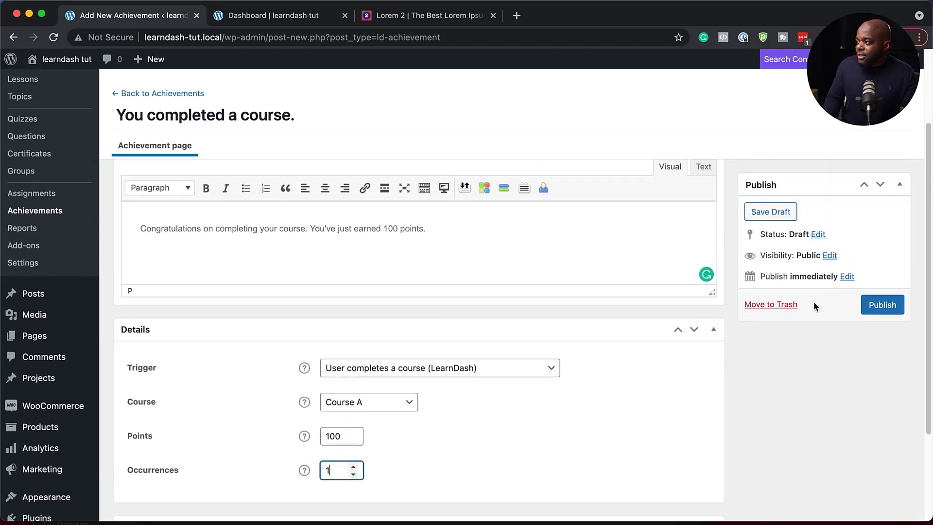
{"action": "left_click", "coordinate": [894, 316]}
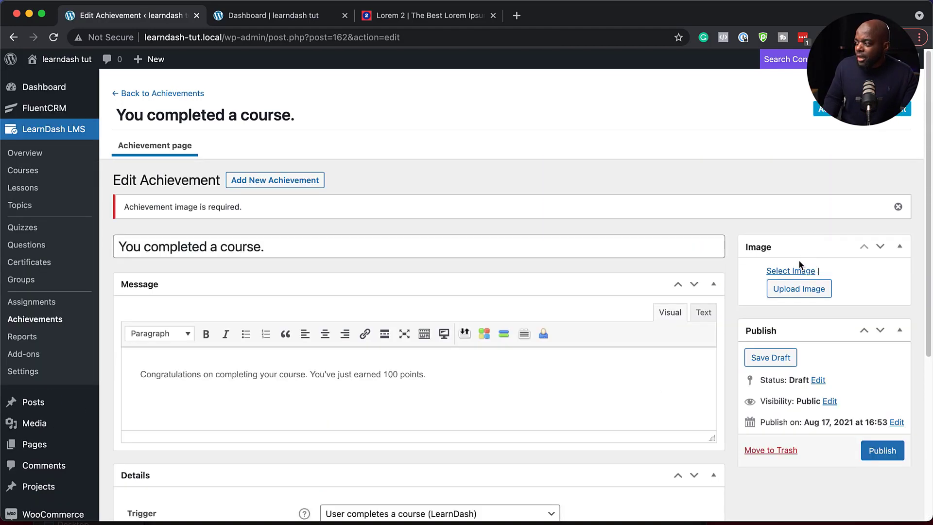
{"action": "left_click", "coordinate": [795, 275]}
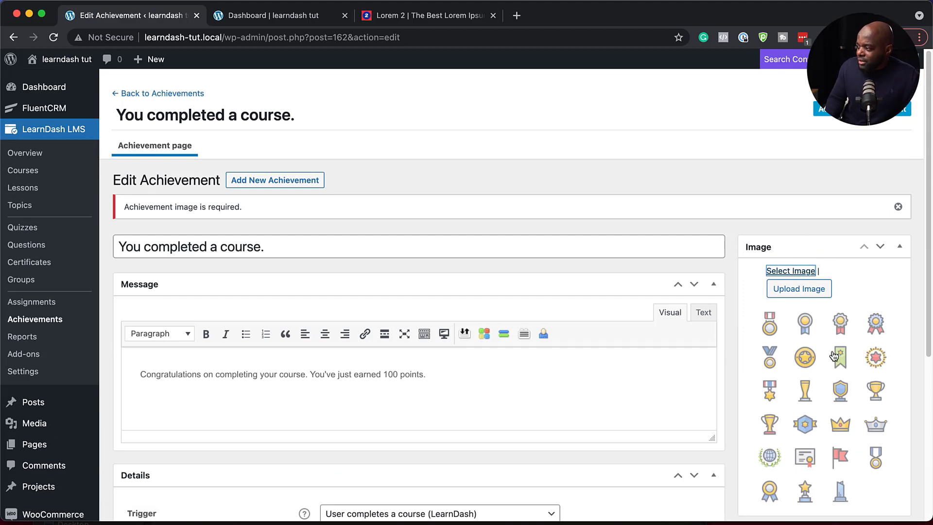
{"action": "scroll", "coordinate": [821, 398], "scroll_direction": "down", "scroll_amount": 2}
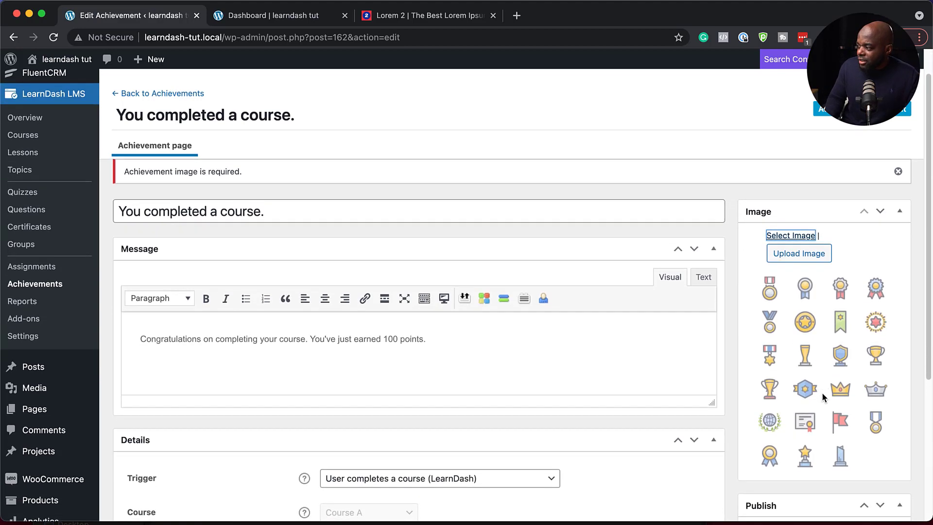
{"action": "left_click", "coordinate": [840, 394]}
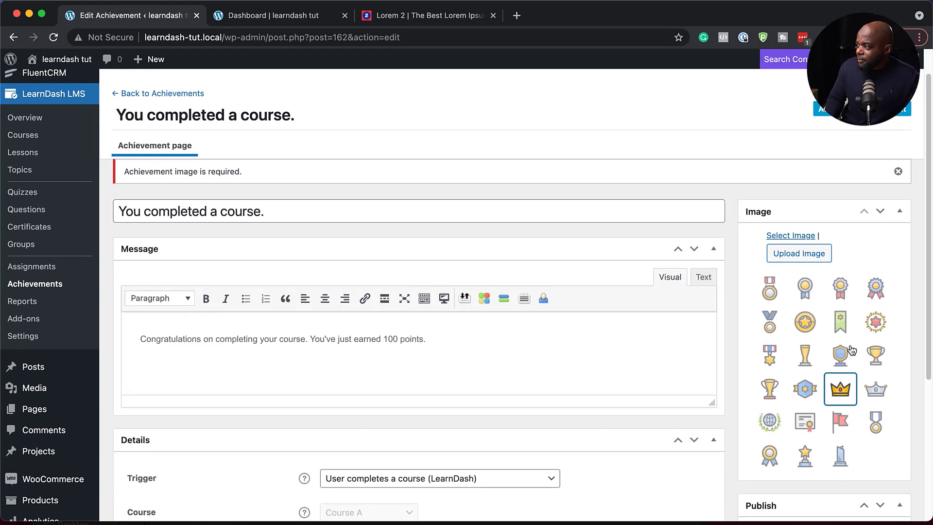
{"action": "scroll", "coordinate": [851, 350], "scroll_direction": "down", "scroll_amount": 5}
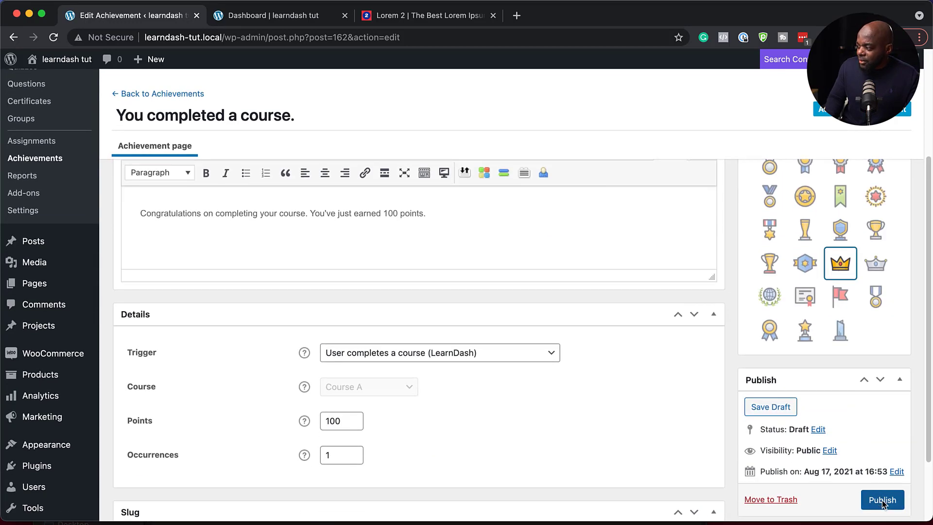
{"action": "left_click", "coordinate": [882, 501]}
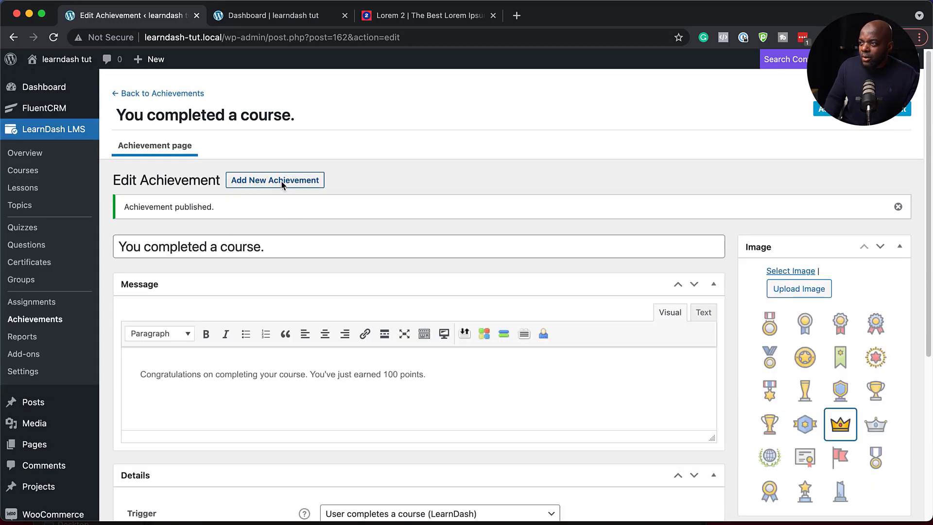
Add a new achievement titled "You completed a lesson." with the message "You've just earned 5 points.".
{"action": "left_click", "coordinate": [282, 182]}
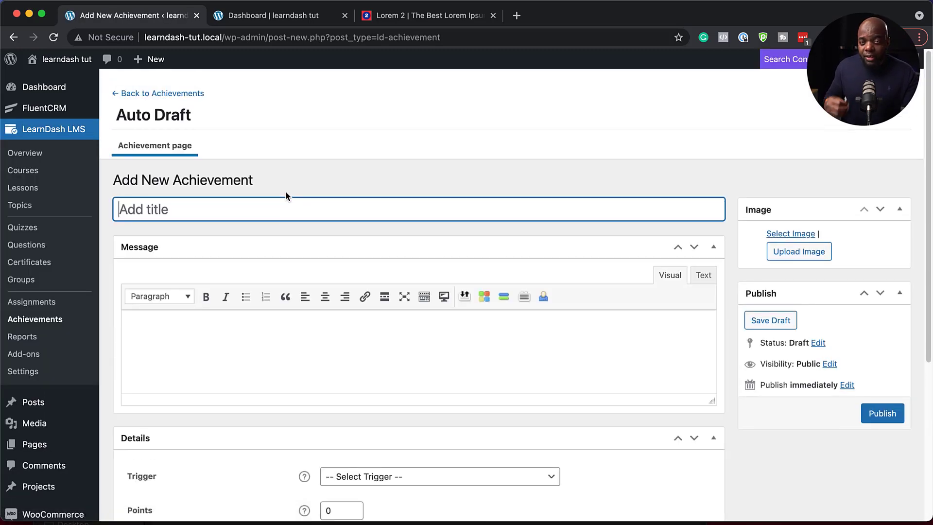
{"action": "type", "text": "You completed a lesson."}
{"action": "left_click", "coordinate": [278, 332]}
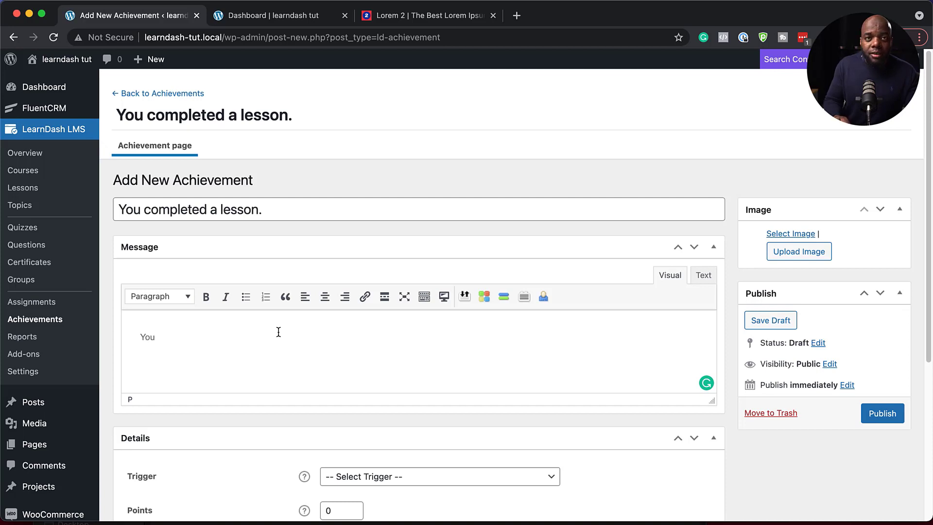
Set the lesson completion achievement's trigger to "User completes a lesson (LearnDash)".
{"action": "scroll", "coordinate": [383, 427], "scroll_direction": "down", "scroll_amount": 3}
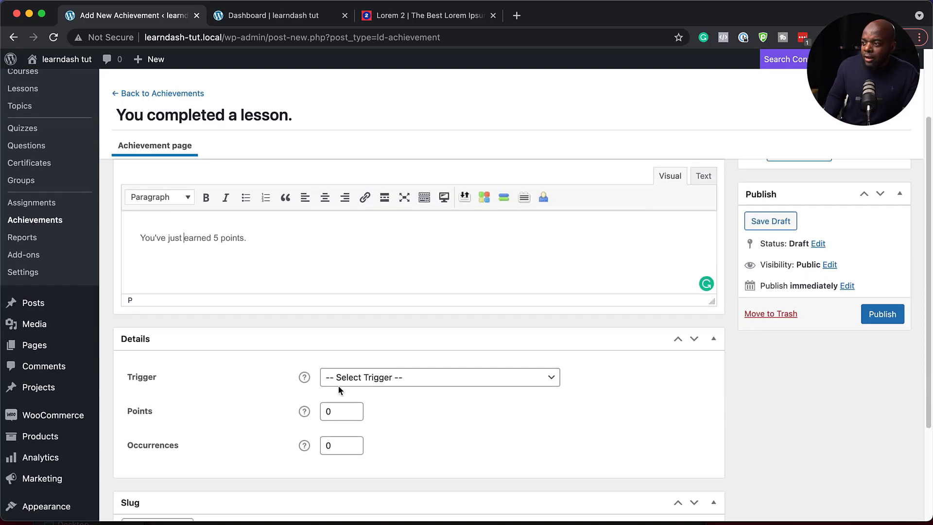
{"action": "left_click", "coordinate": [339, 379]}
{"action": "scroll", "coordinate": [463, 428], "scroll_direction": "down", "scroll_amount": 5}
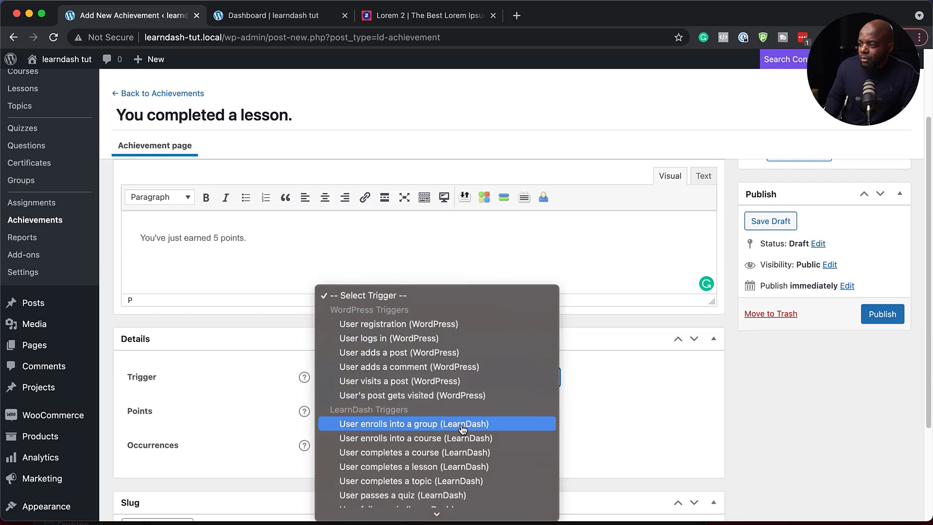
{"action": "scroll", "coordinate": [463, 429], "scroll_direction": "down", "scroll_amount": 3}
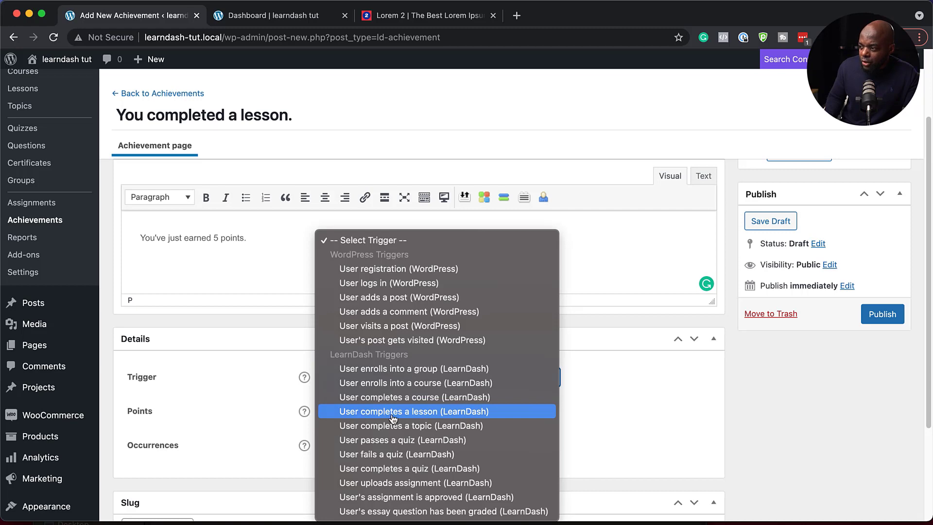
{"action": "left_click", "coordinate": [419, 413]}
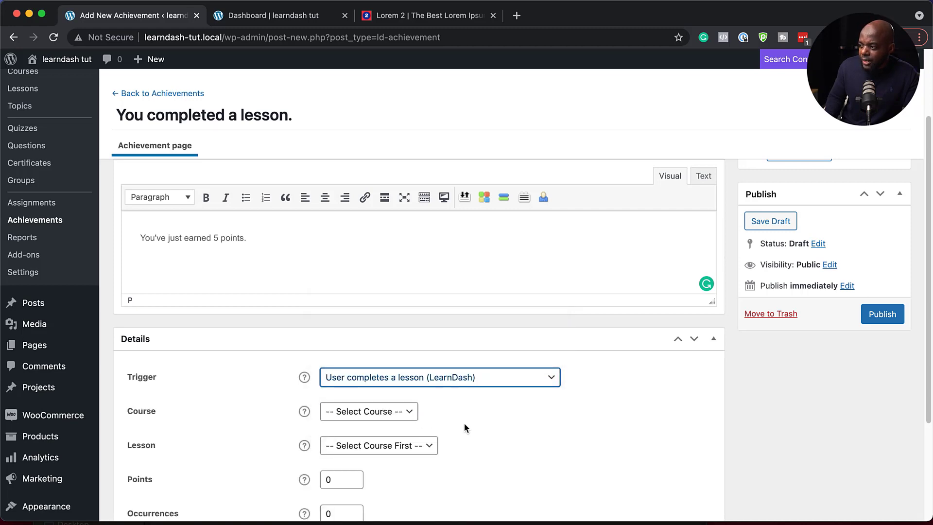
Apply the lesson achievement to All Courses and All Lessons, awarding 5 points.
{"action": "scroll", "coordinate": [515, 427], "scroll_direction": "down", "scroll_amount": 5}
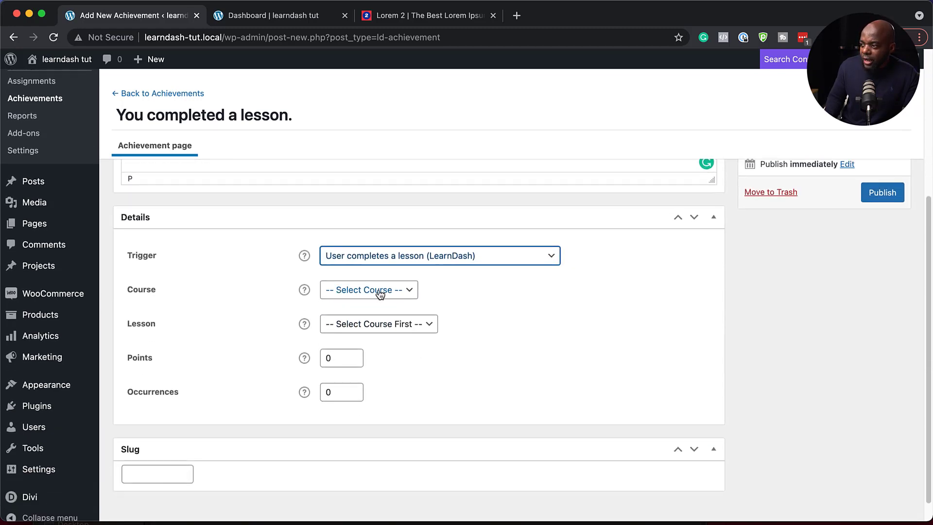
{"action": "left_click", "coordinate": [380, 294]}
{"action": "left_click", "coordinate": [372, 311]}
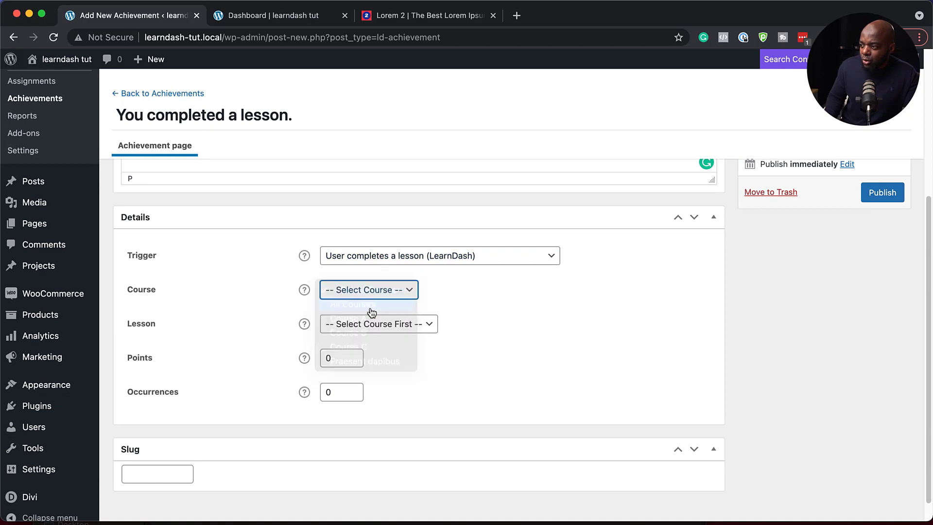
{"action": "left_click", "coordinate": [382, 325]}
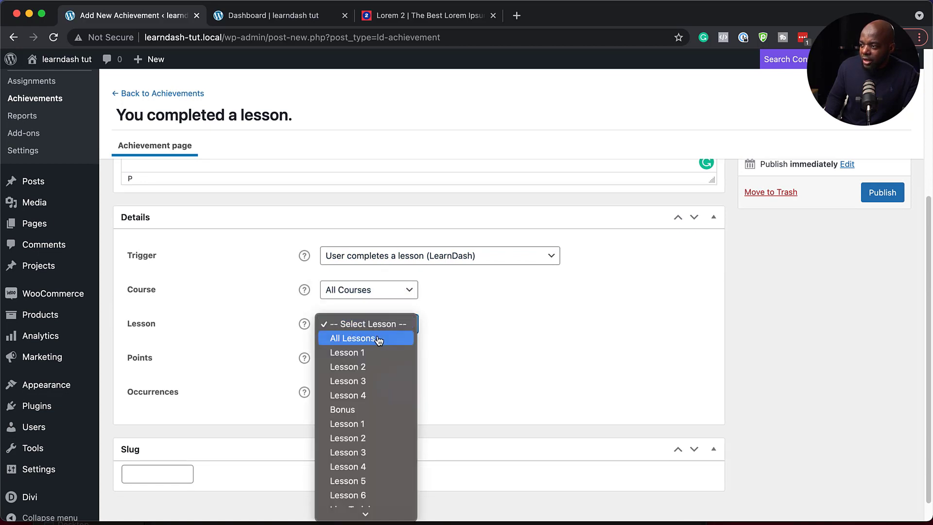
{"action": "left_click", "coordinate": [379, 339]}
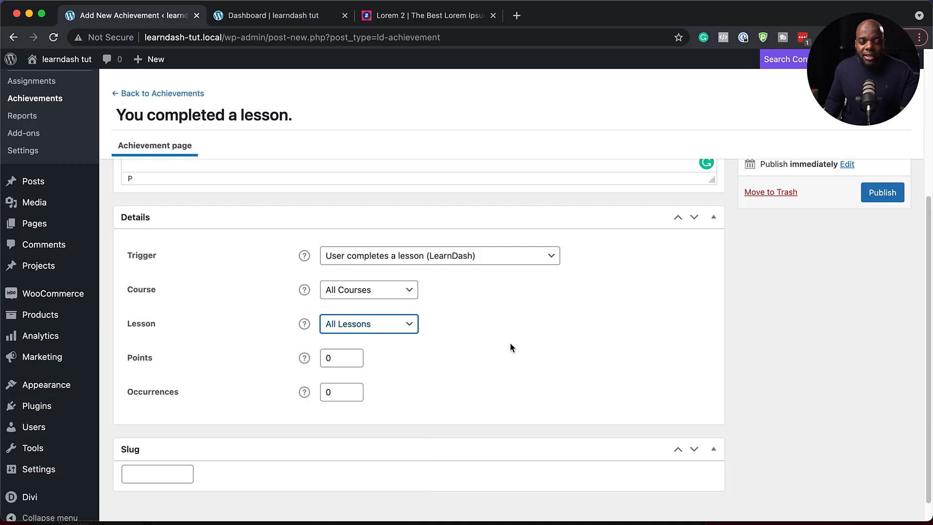
{"action": "left_click_drag", "start_coordinate": [334, 358], "coordinate": [321, 358]}
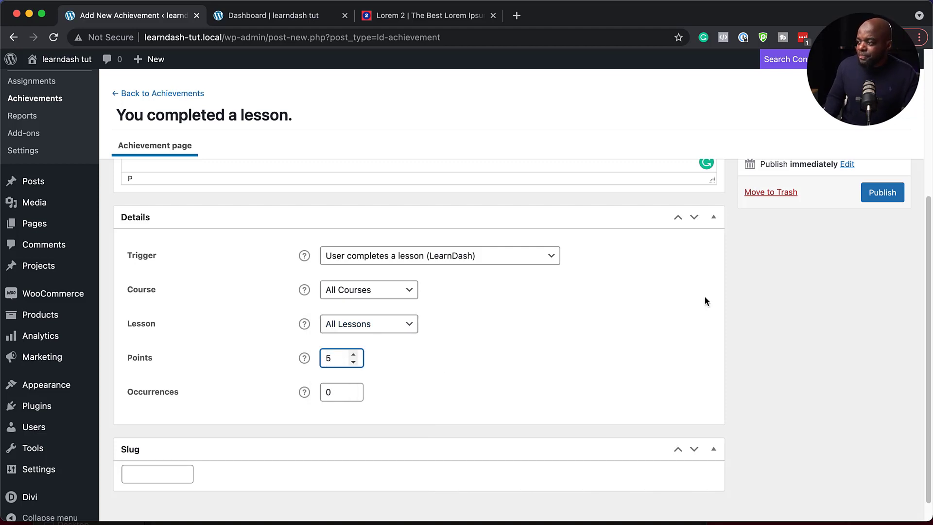
Assign the green bookmark ribbon badge as the lesson achievement's image and publish the achievement.
{"action": "left_click", "coordinate": [889, 198]}
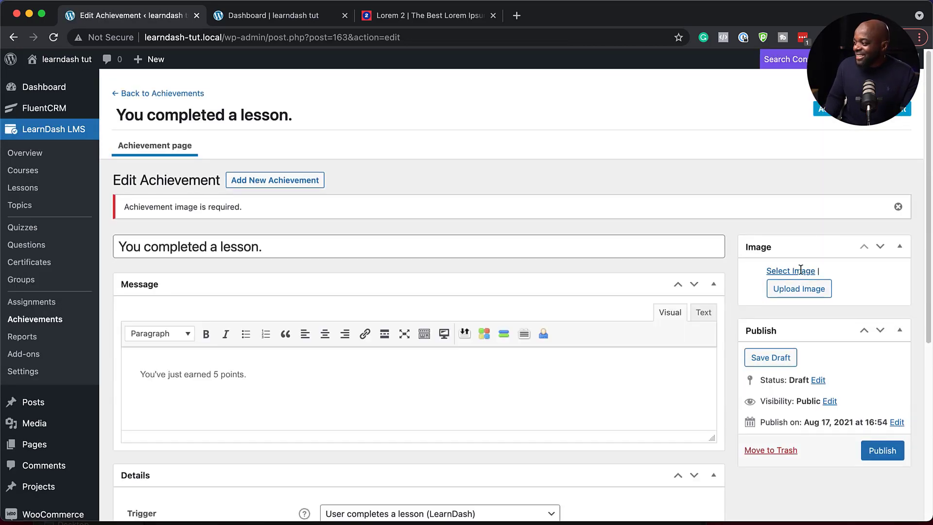
{"action": "left_click", "coordinate": [801, 270]}
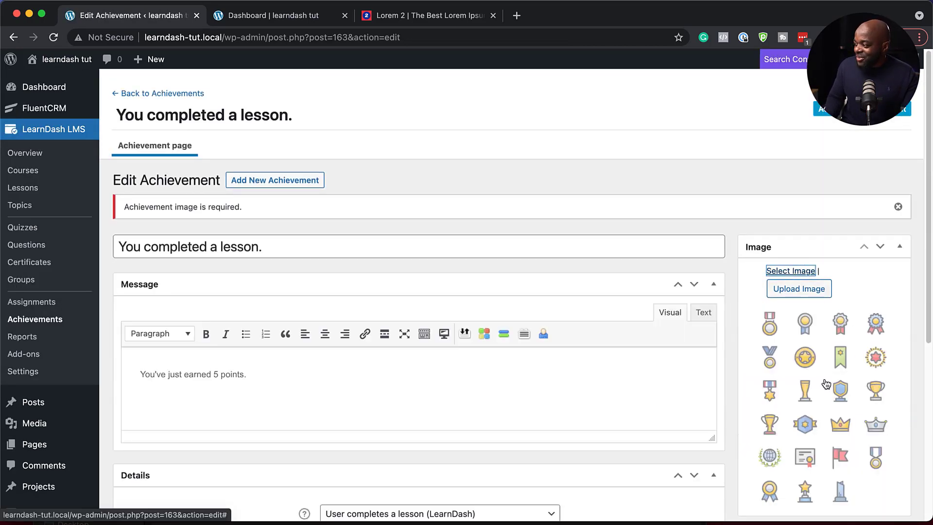
{"action": "scroll", "coordinate": [806, 389], "scroll_direction": "down", "scroll_amount": 2}
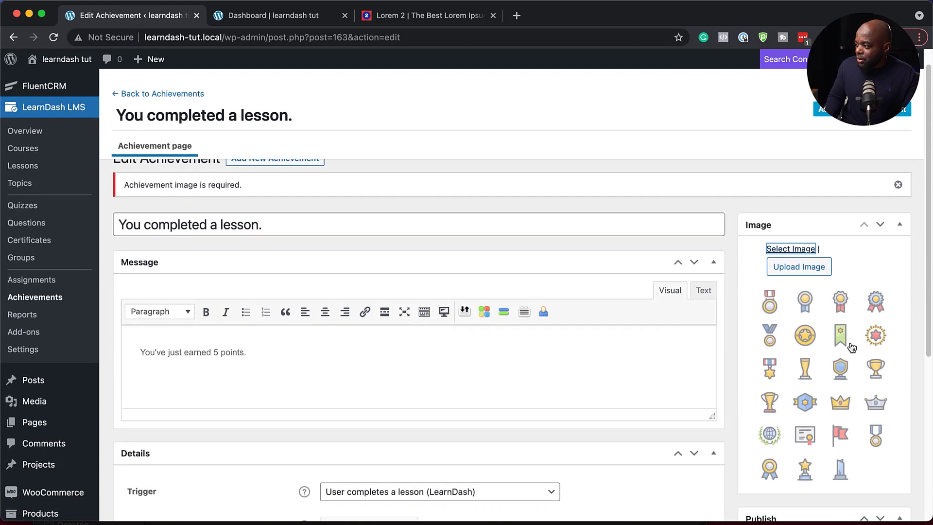
{"action": "left_click", "coordinate": [841, 335]}
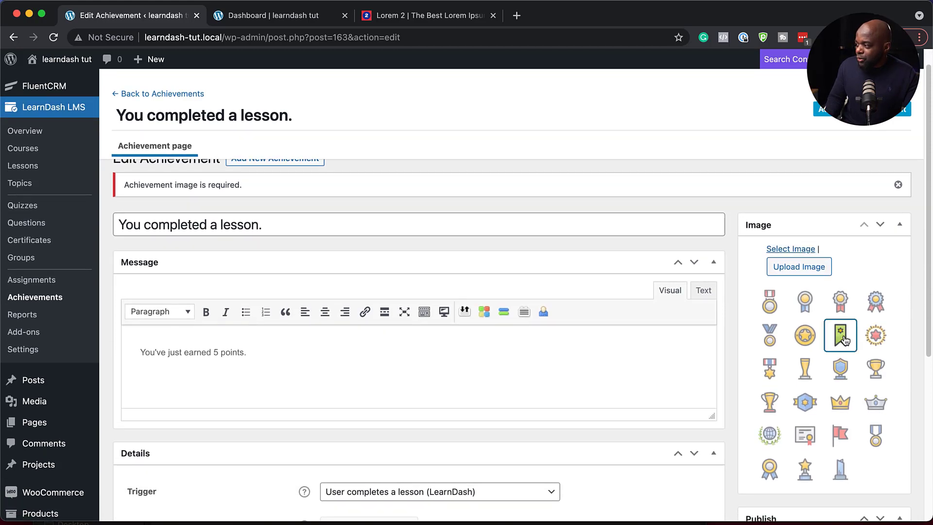
{"action": "scroll", "coordinate": [845, 340], "scroll_direction": "down", "scroll_amount": 4}
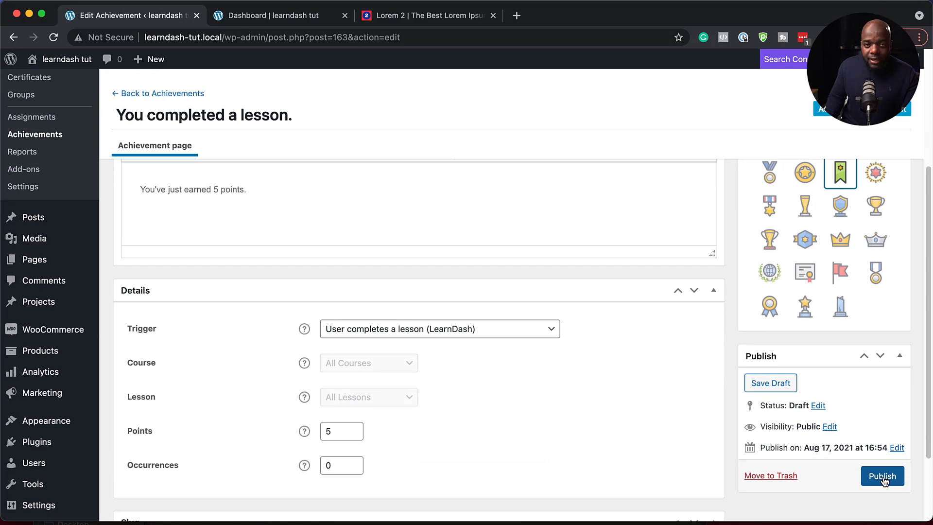
{"action": "left_click", "coordinate": [883, 477]}
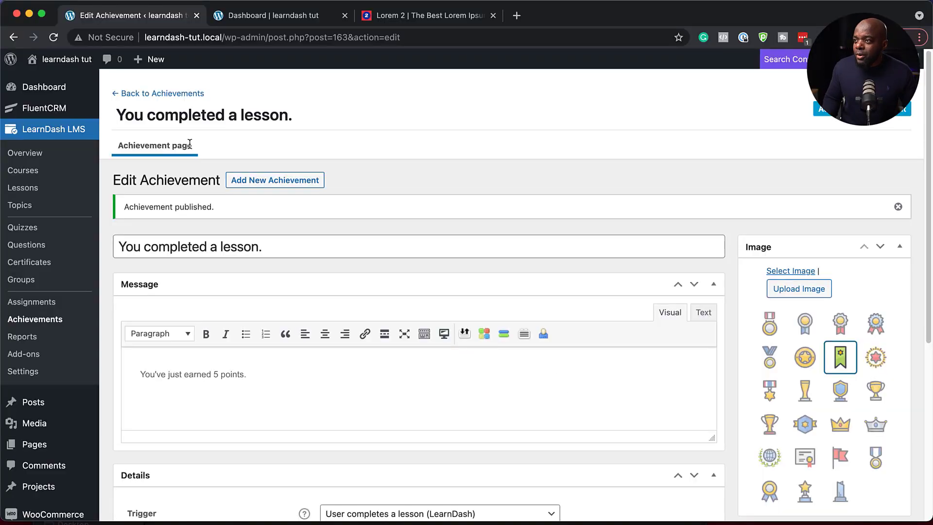
Copy the [ld_my_achievements] shortcode from the Achievements shortcodes page.
{"action": "left_click", "coordinate": [46, 322]}
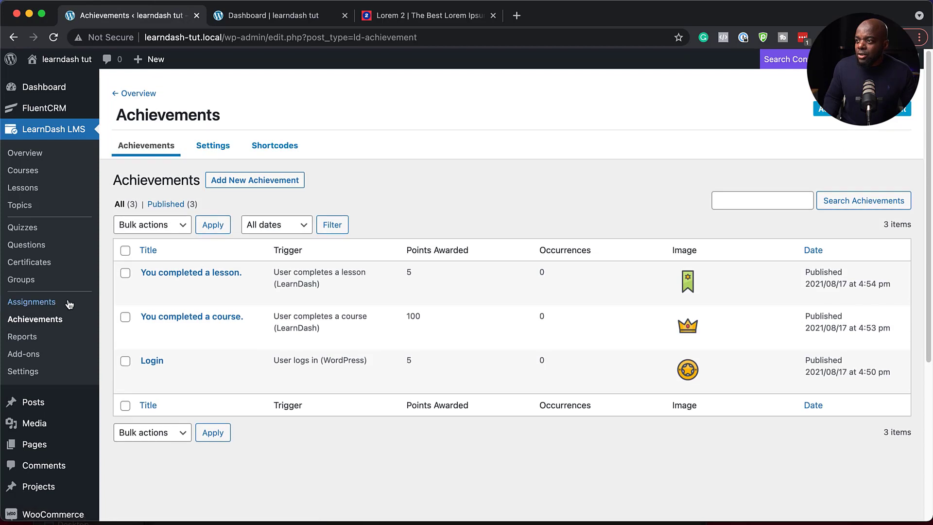
{"action": "left_click", "coordinate": [284, 148]}
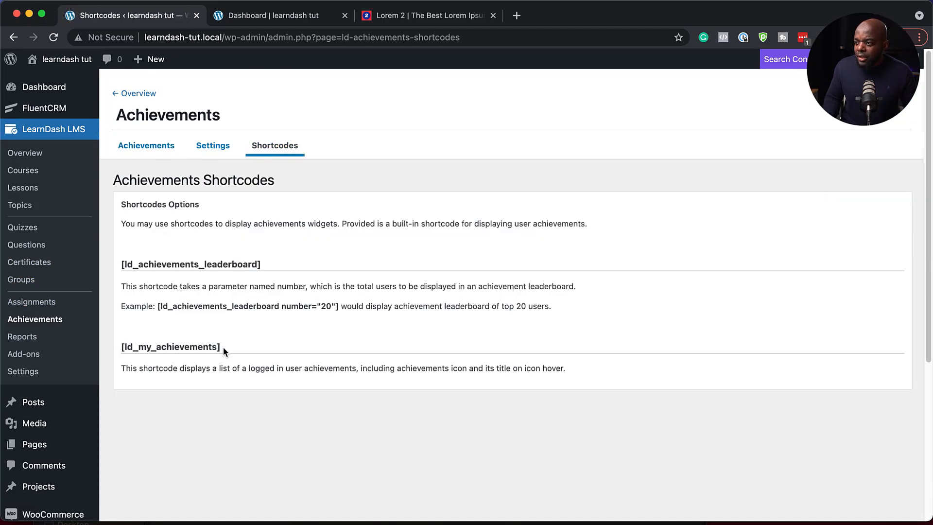
{"action": "left_click_drag", "start_coordinate": [223, 351], "coordinate": [129, 346]}
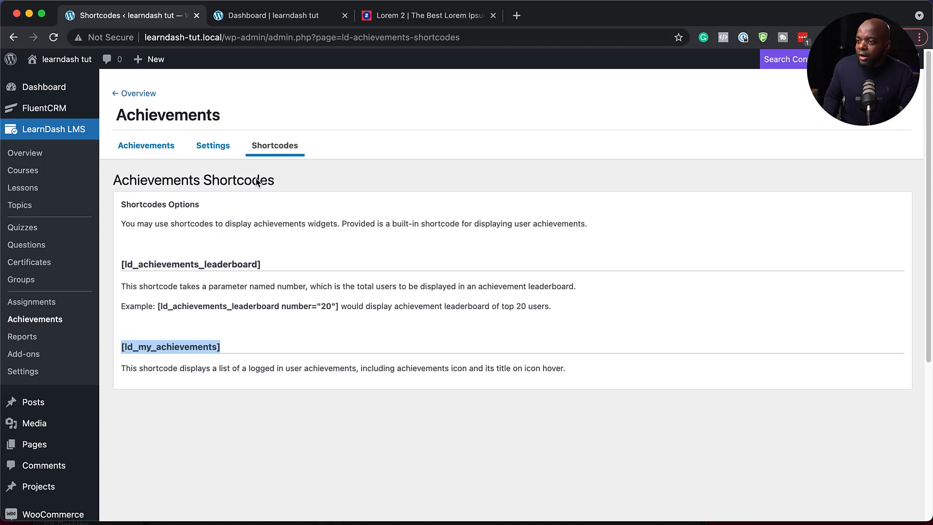
Add a single-column row below the course list on the Dashboard page in the Divi visual builder.
{"action": "left_click", "coordinate": [252, 17]}
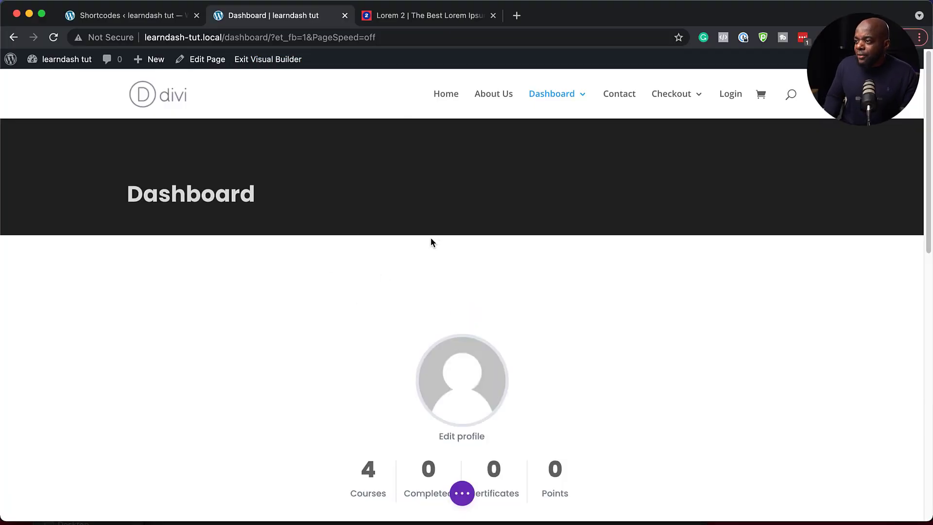
{"action": "scroll", "coordinate": [340, 307], "scroll_direction": "down", "scroll_amount": 2}
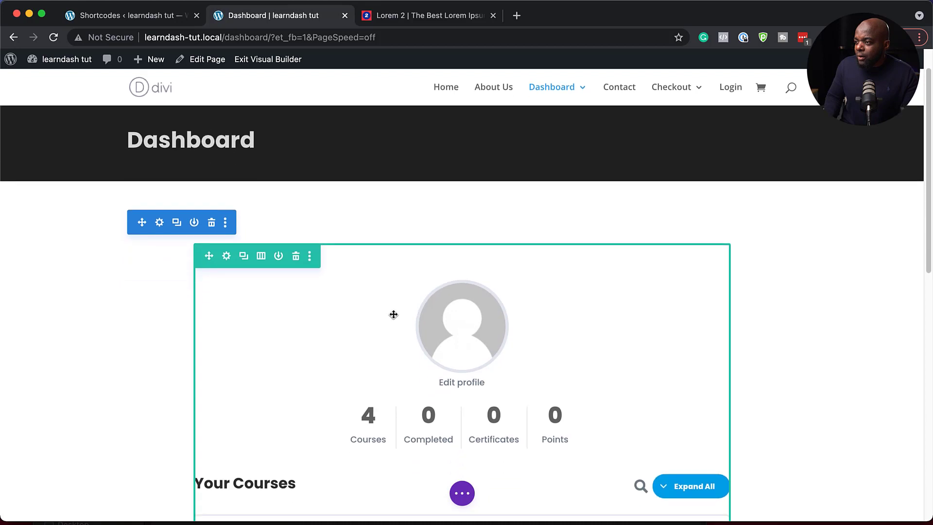
{"action": "scroll", "coordinate": [394, 314], "scroll_direction": "down", "scroll_amount": 8}
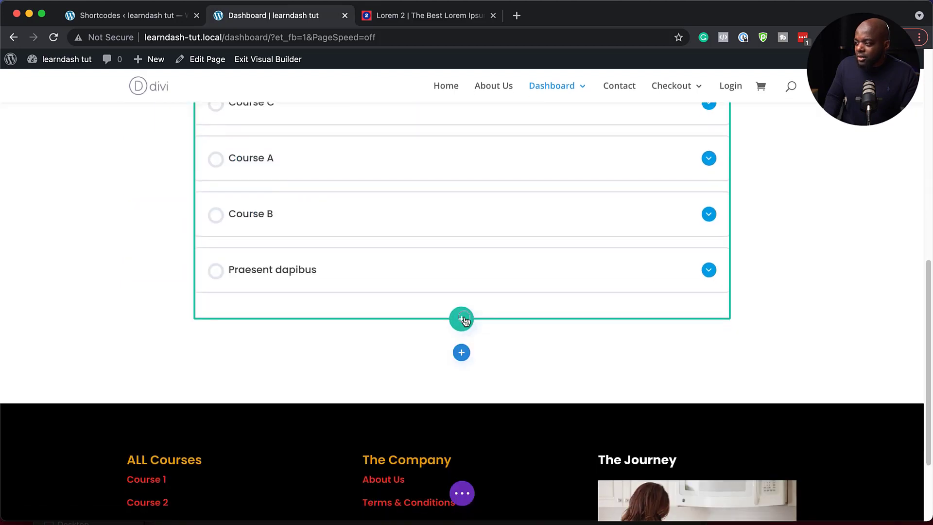
{"action": "left_click", "coordinate": [463, 319]}
{"action": "left_click", "coordinate": [395, 183]}
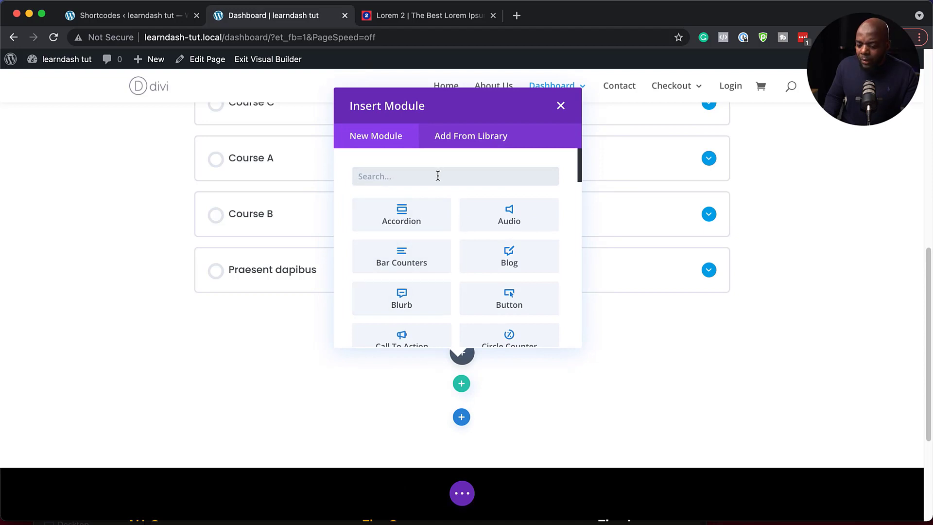
Insert a text module in the new row and replace its placeholder body with "My Achievements".
{"action": "type", "text": "text"}
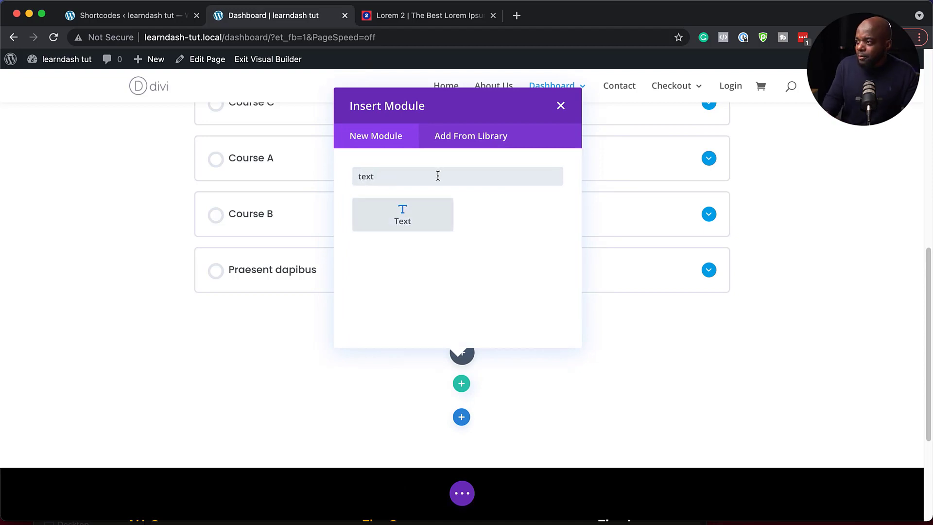
{"action": "left_click", "coordinate": [431, 214]}
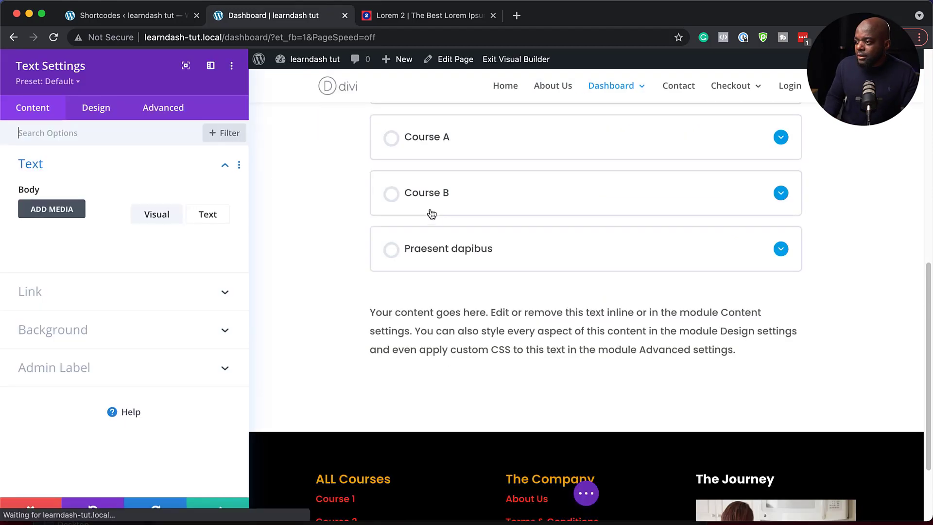
{"action": "left_click_drag", "start_coordinate": [162, 372], "coordinate": [15, 290]}
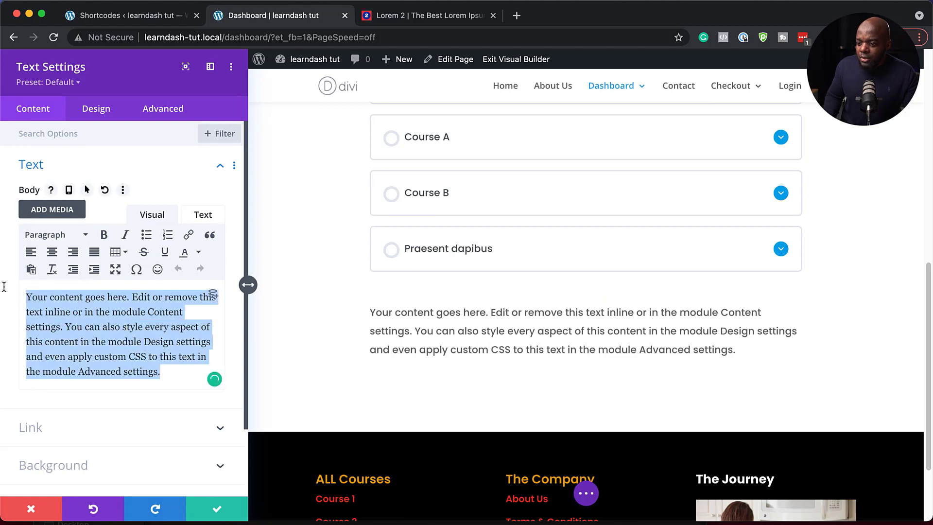
{"action": "type", "text": "My Ac"}
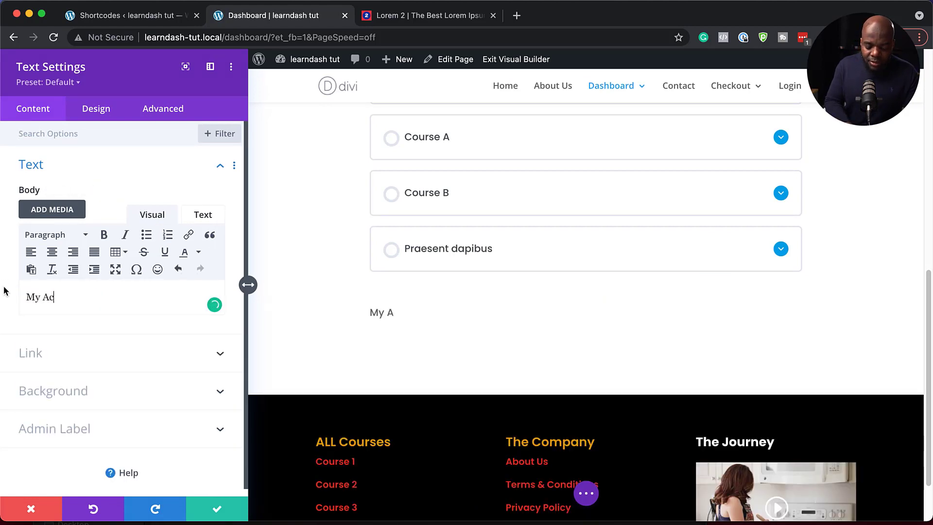
{"action": "type", "text": "hievements"}
Format the "My Achievements" text as Heading 2 and save the module.
{"action": "key", "text": "super+a"}
{"action": "left_click", "coordinate": [39, 235]}
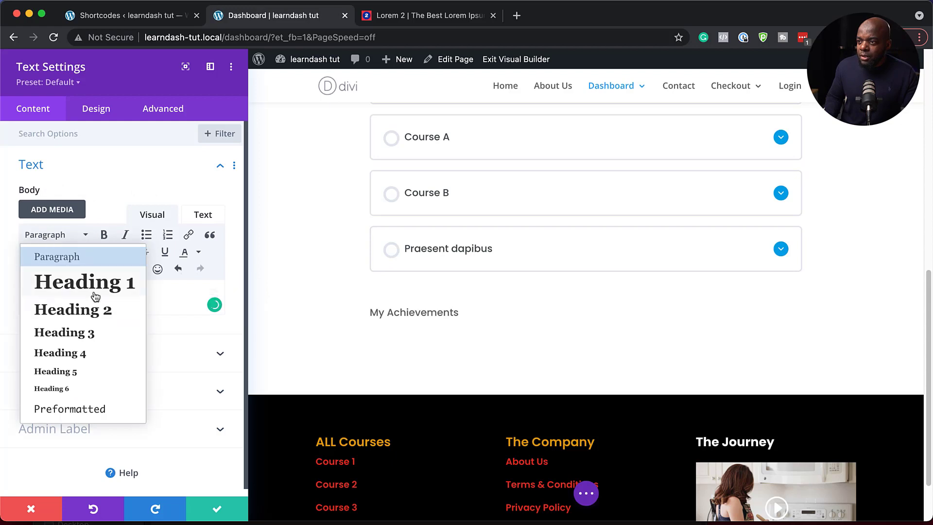
{"action": "left_click", "coordinate": [83, 312]}
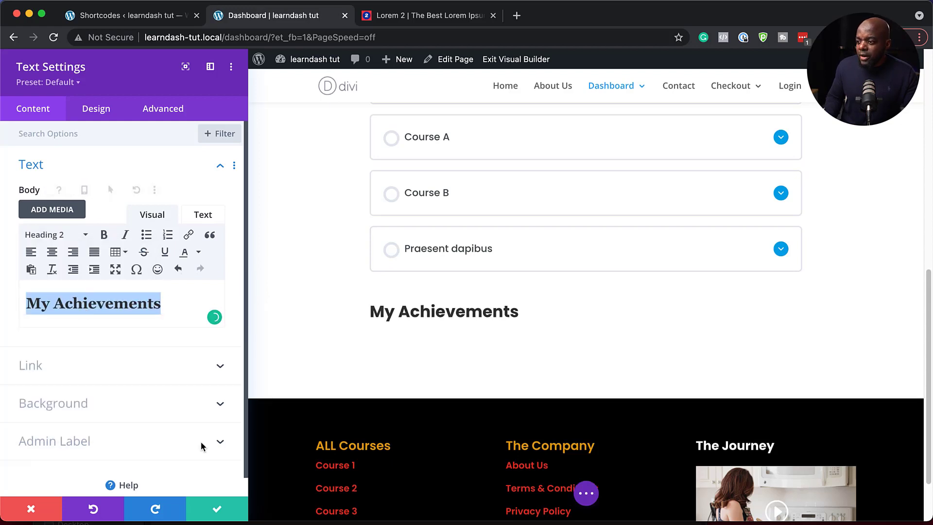
{"action": "left_click", "coordinate": [216, 513]}
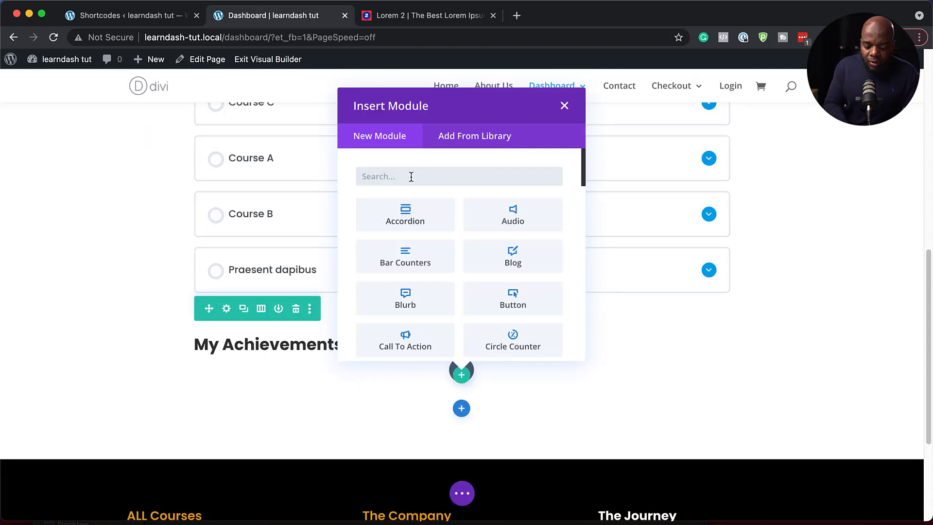
Add a second text module below the My Achievements heading containing only the [ld_my_achievements] shortcode, and save it.
{"action": "type", "text": "text"}
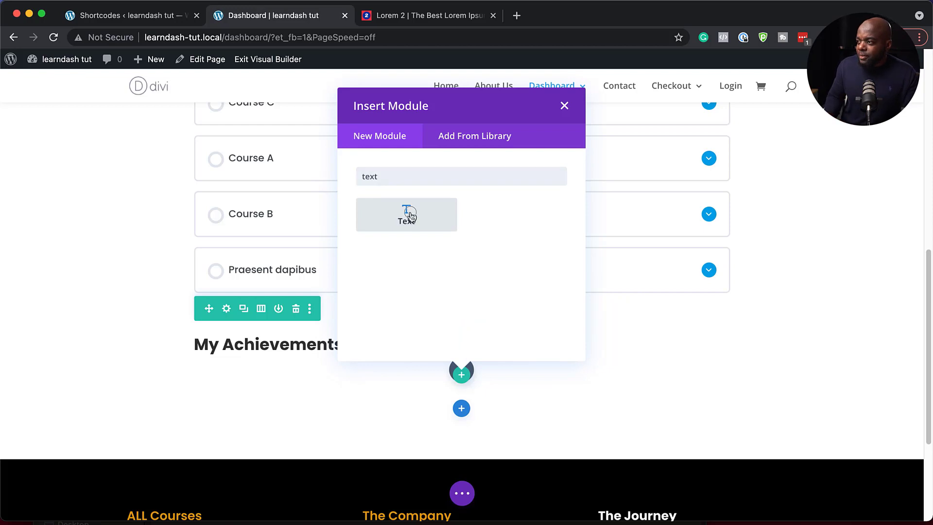
{"action": "left_click", "coordinate": [409, 215]}
{"action": "left_click", "coordinate": [203, 219]}
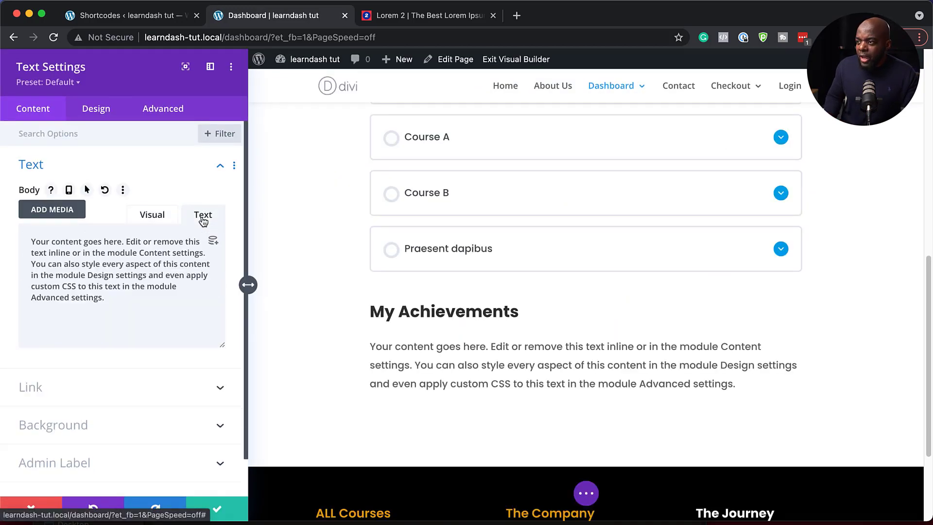
{"action": "left_click_drag", "start_coordinate": [119, 298], "coordinate": [31, 241]}
{"action": "type", "text": "[ld_my_achievements]"}
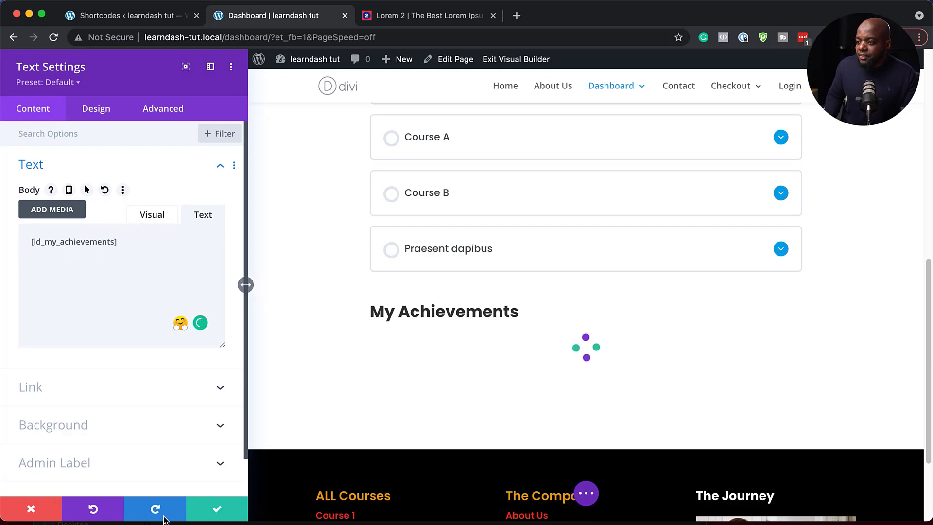
{"action": "left_click", "coordinate": [216, 508]}
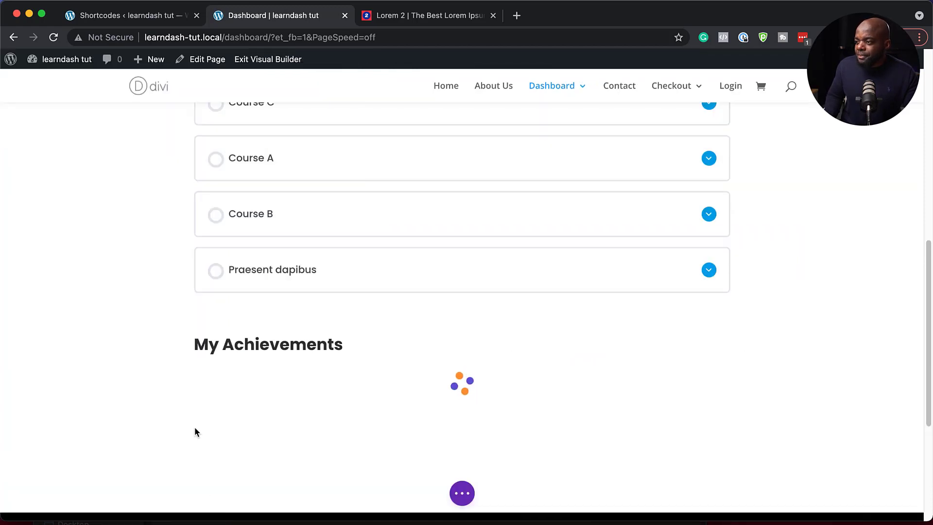
Give the My Achievements row a pale yellow background color, #eeefc2.
{"action": "mouse_move", "coordinate": [243, 370]}
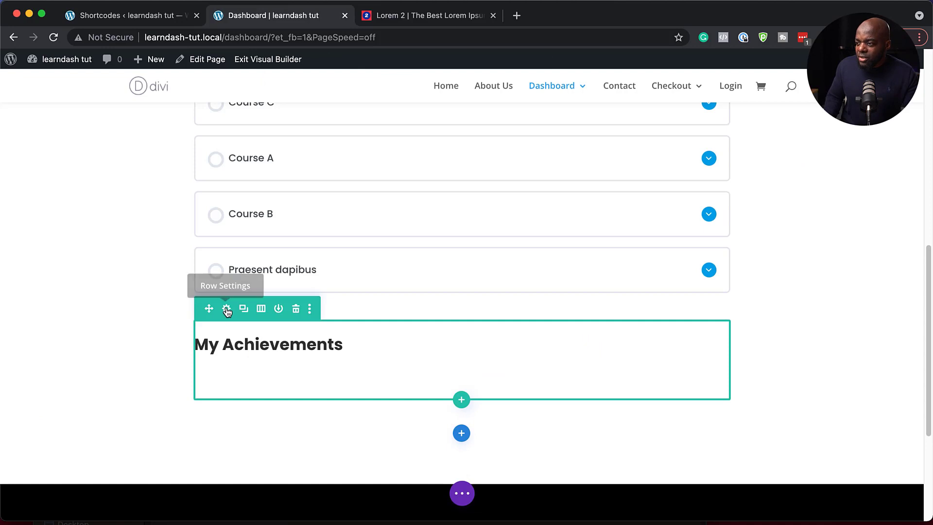
{"action": "left_click", "coordinate": [227, 310]}
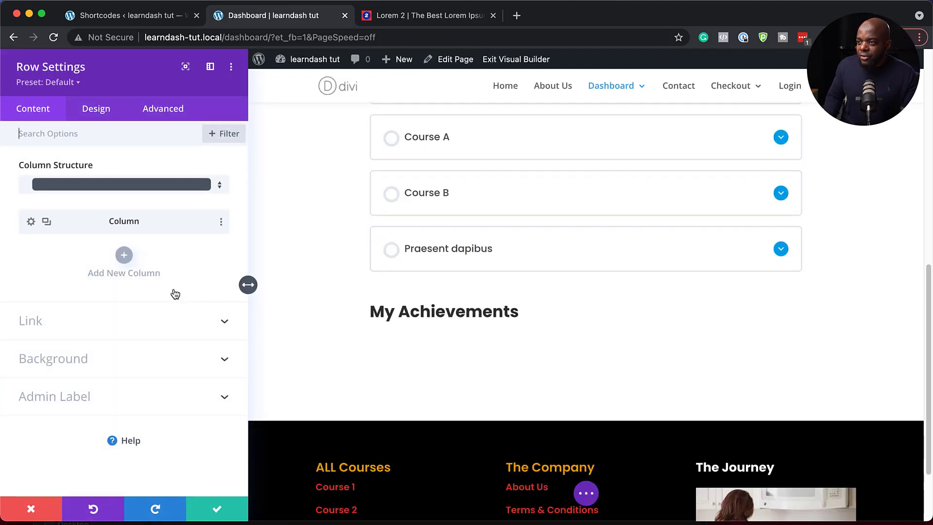
{"action": "left_click", "coordinate": [74, 369]}
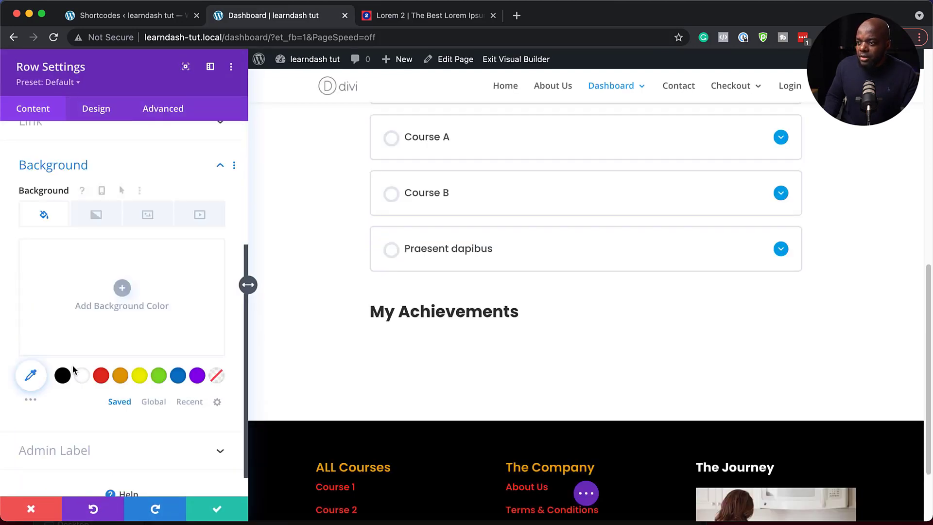
{"action": "left_click", "coordinate": [139, 378]}
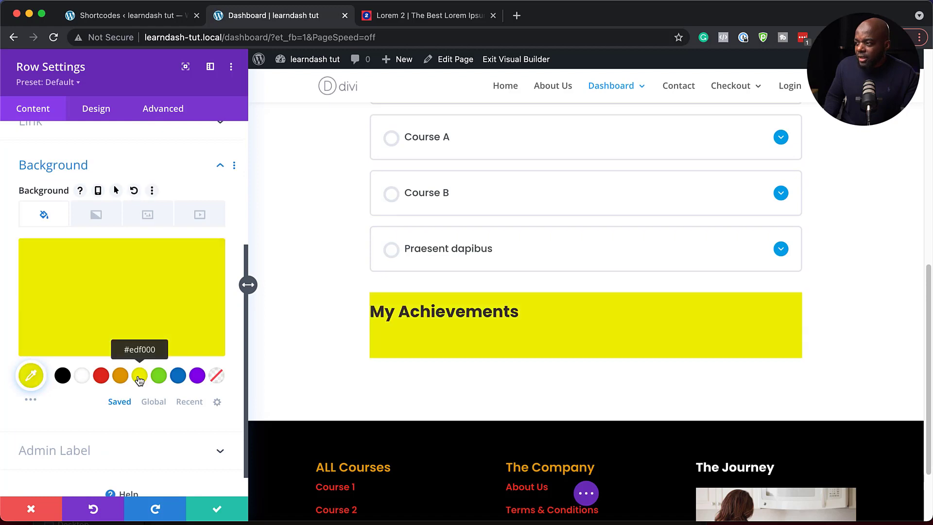
{"action": "left_click", "coordinate": [128, 301]}
{"action": "left_click_drag", "start_coordinate": [194, 259], "coordinate": [196, 327]}
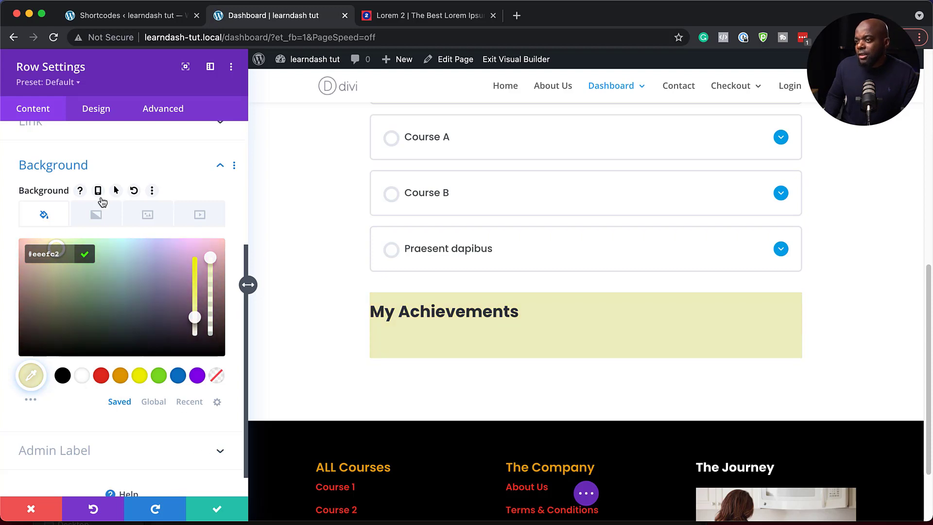
Set the My Achievements row's padding to 30px on all four sides, round its corners, and save the row settings.
{"action": "left_click", "coordinate": [101, 112]}
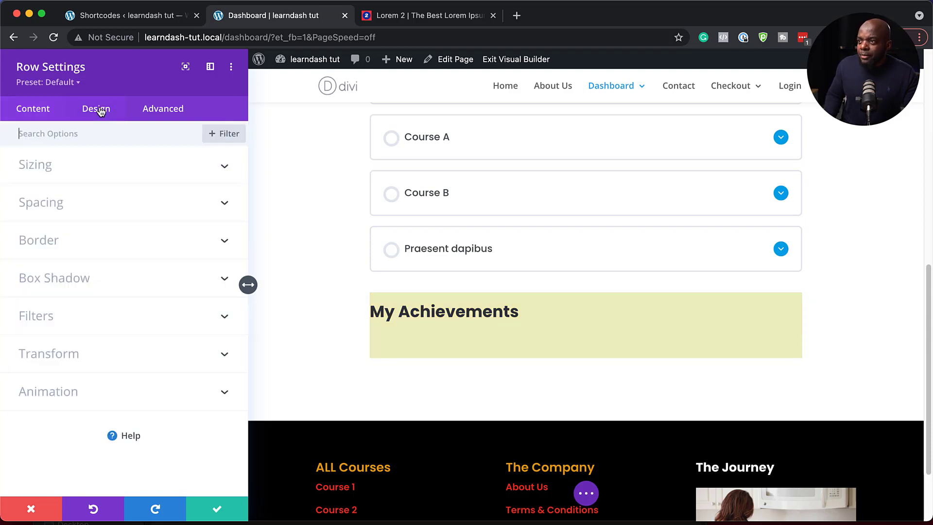
{"action": "left_click", "coordinate": [49, 204]}
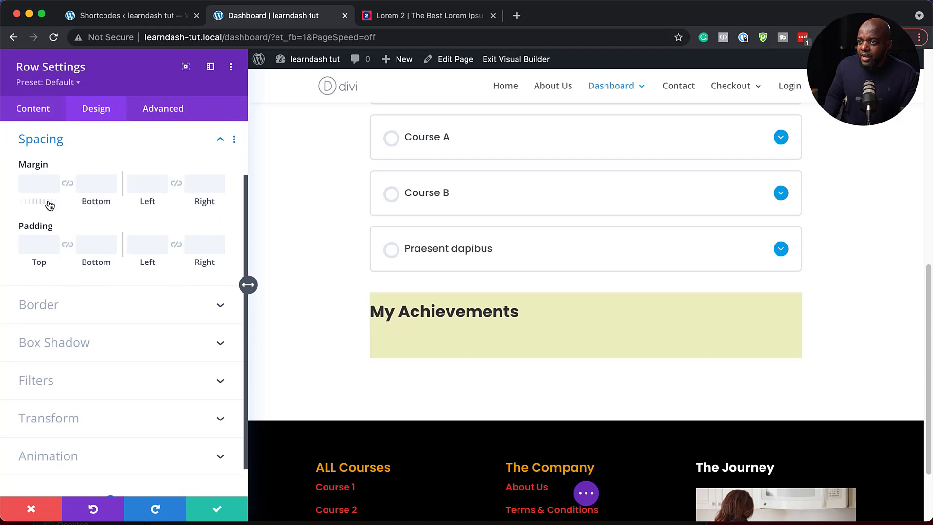
{"action": "left_click", "coordinate": [41, 247]}
{"action": "type", "text": "30"}
{"action": "left_click", "coordinate": [68, 245]}
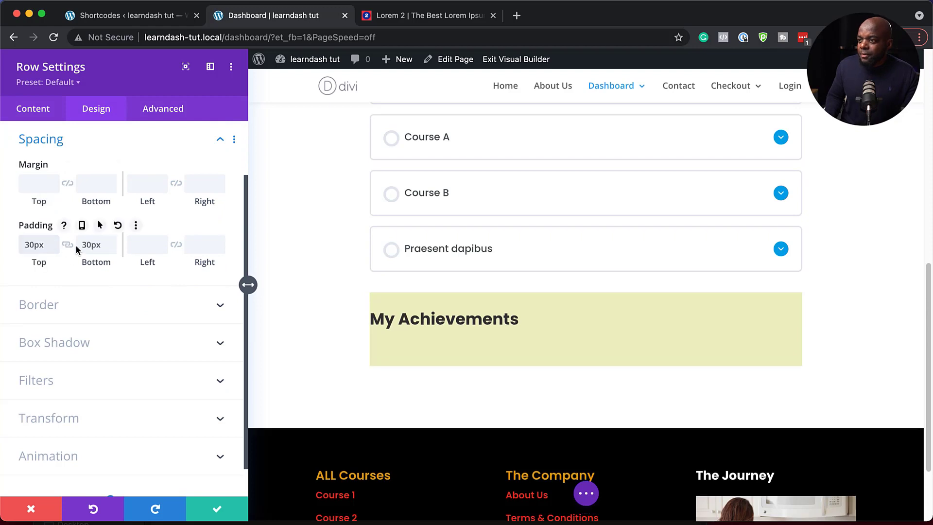
{"action": "left_click", "coordinate": [141, 246]}
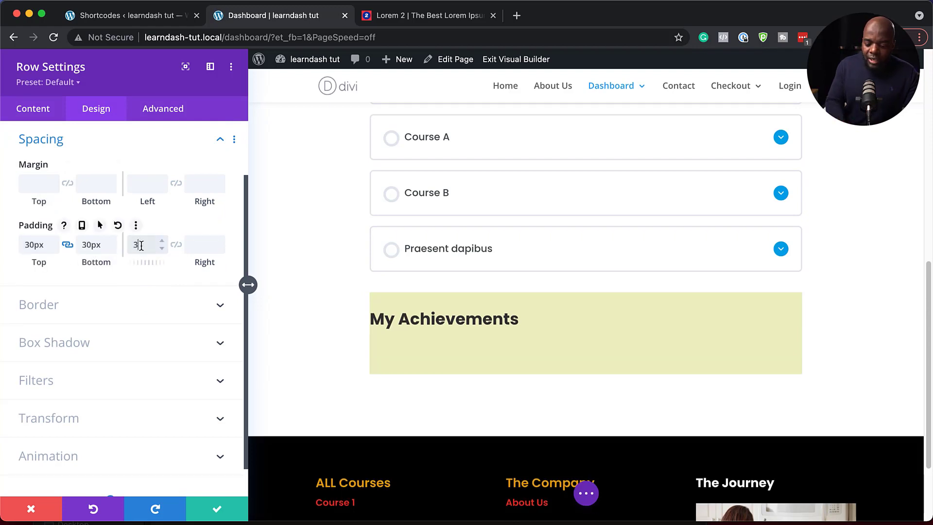
{"action": "type", "text": "30px"}
{"action": "left_click", "coordinate": [176, 245]}
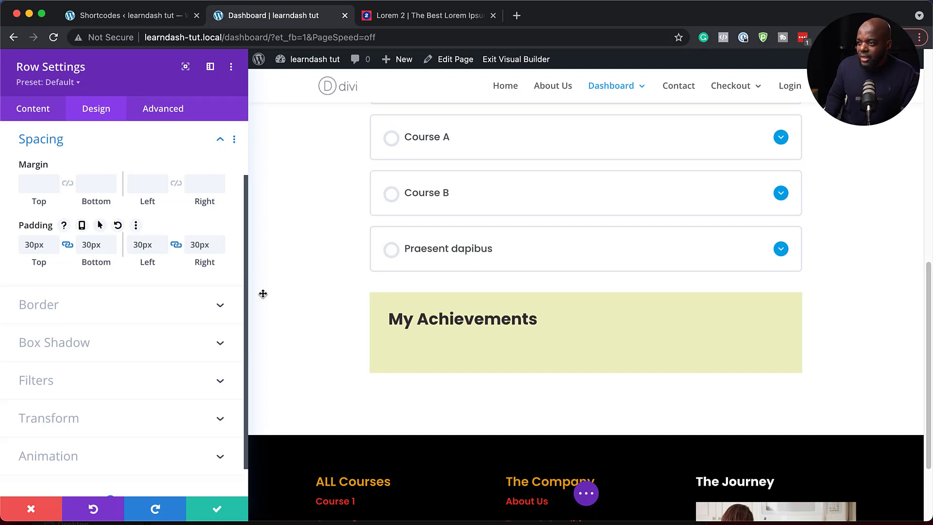
{"action": "left_click", "coordinate": [59, 310]}
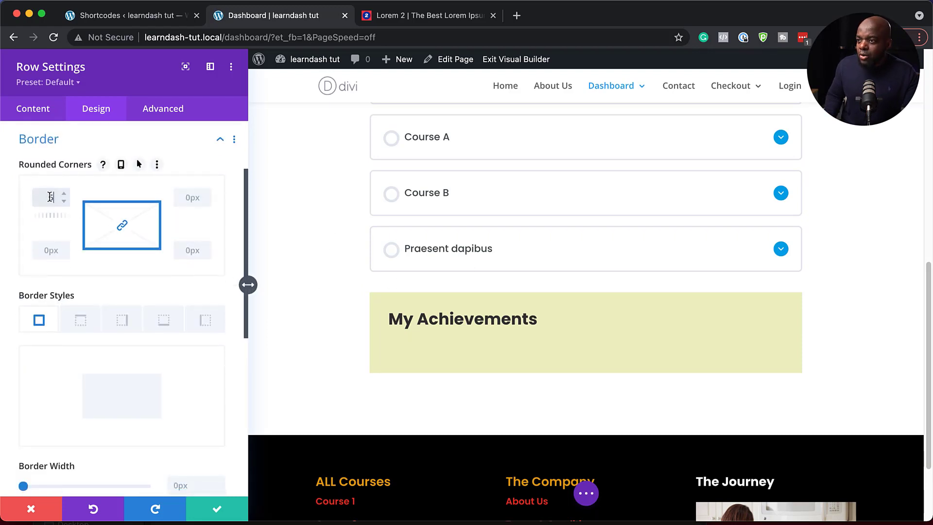
{"action": "left_click", "coordinate": [216, 507]}
Move the My Achievements row above the profile and course list, save the page, and exit the visual builder.
{"action": "scroll", "coordinate": [487, 400], "scroll_direction": "up", "scroll_amount": 2}
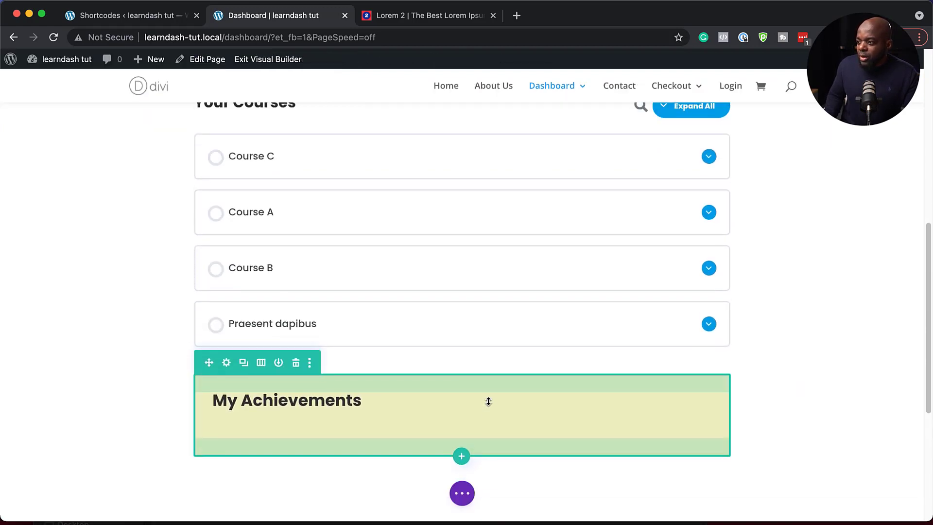
{"action": "left_click_drag", "start_coordinate": [210, 366], "coordinate": [224, 109]}
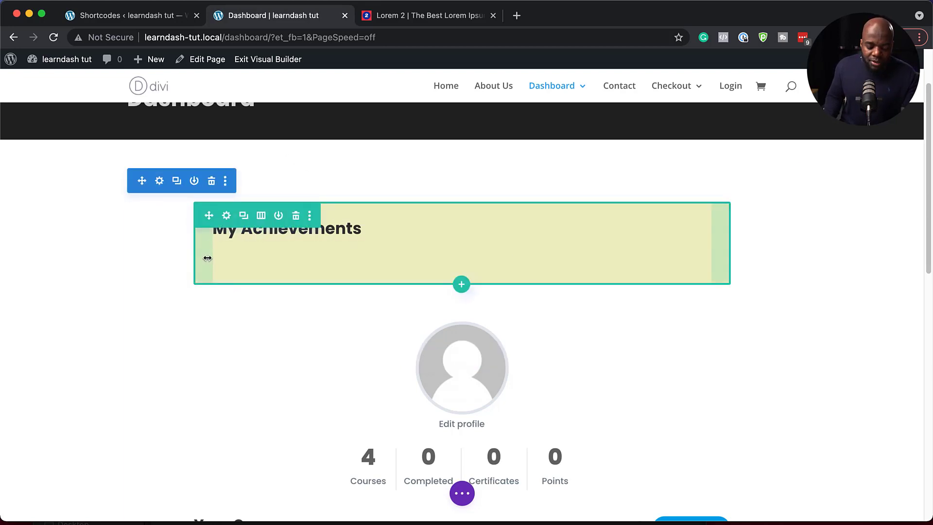
{"action": "key", "text": "super+s"}
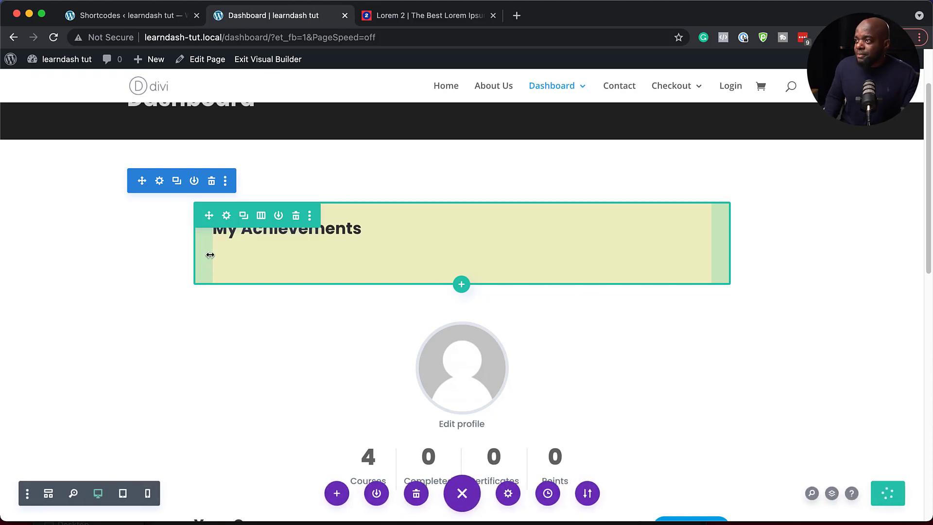
{"action": "left_click", "coordinate": [266, 64]}
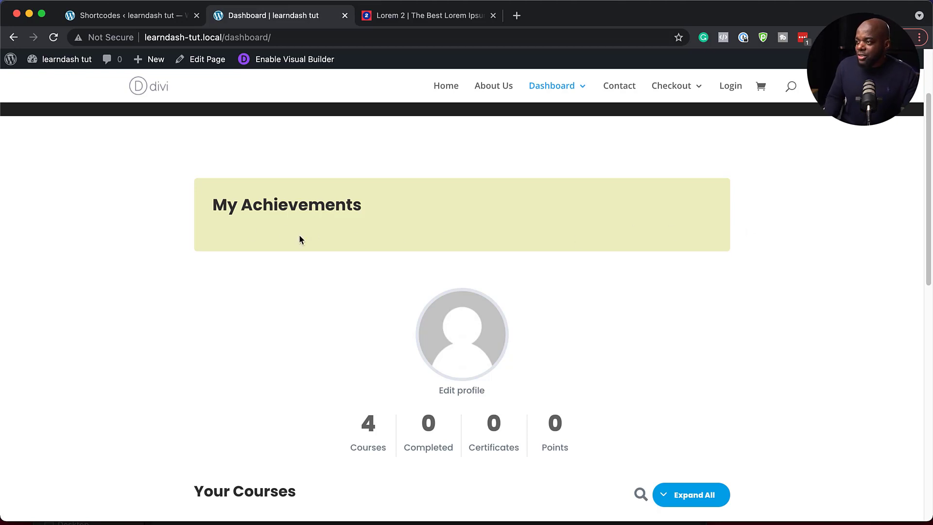
Copy the [ld_achievements_leaderboard] shortcode from the Achievements shortcodes page.
{"action": "left_click", "coordinate": [152, 17]}
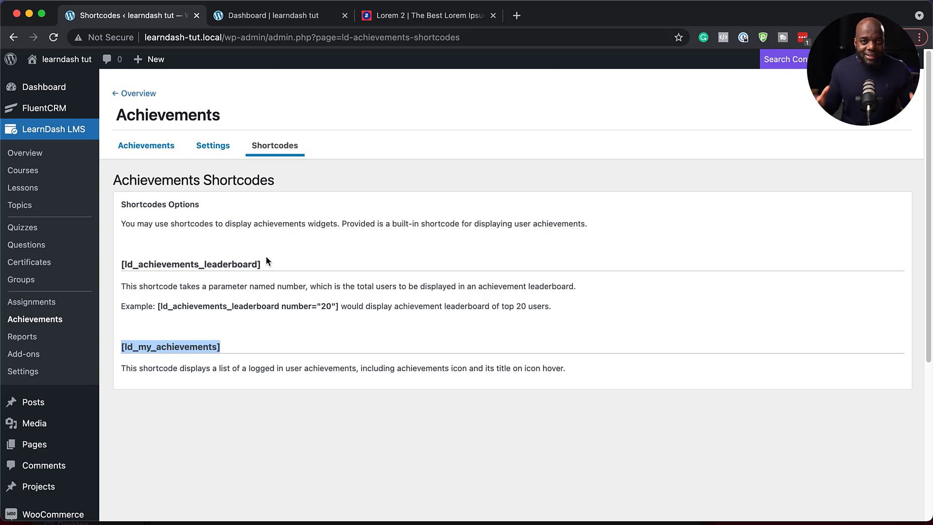
{"action": "left_click", "coordinate": [284, 261]}
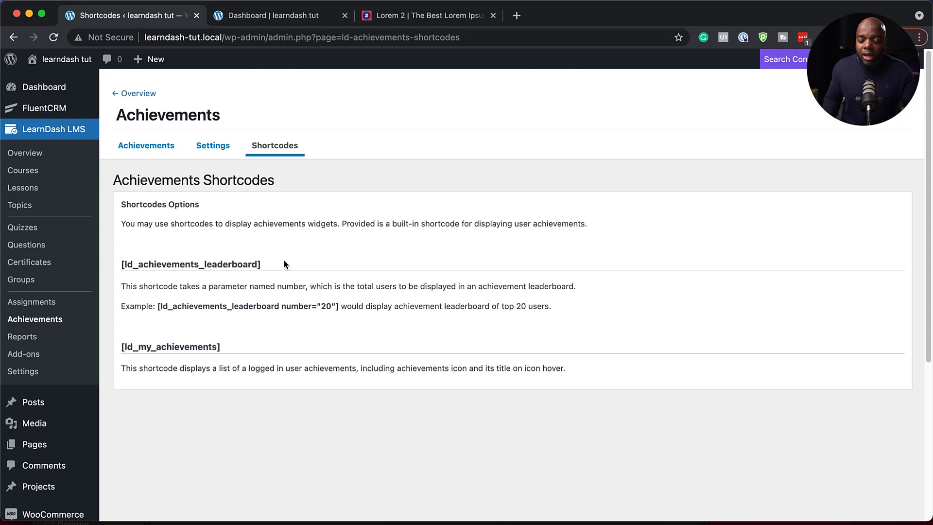
{"action": "left_click_drag", "start_coordinate": [269, 263], "coordinate": [119, 263]}
{"action": "key", "text": "super+c"}
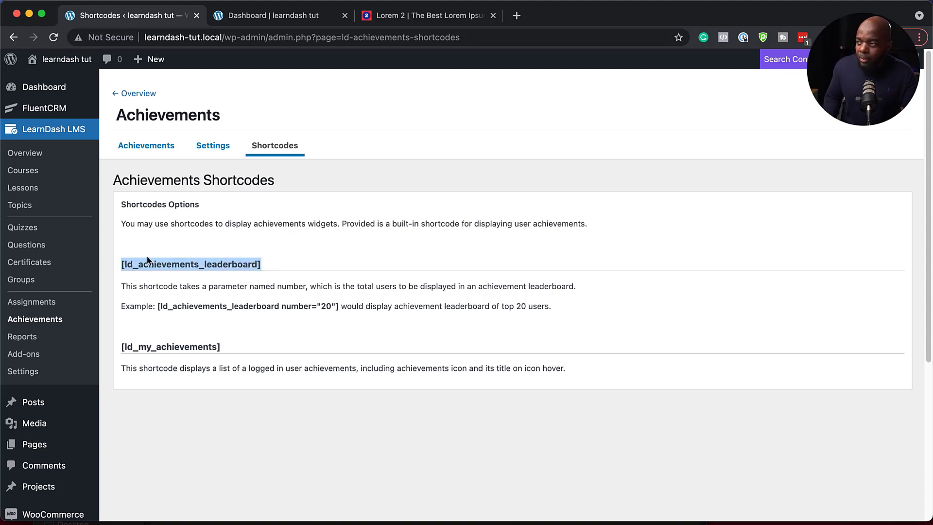
Change the profile and course list row on the Dashboard page to two columns, with the wider one first.
{"action": "left_click", "coordinate": [272, 15]}
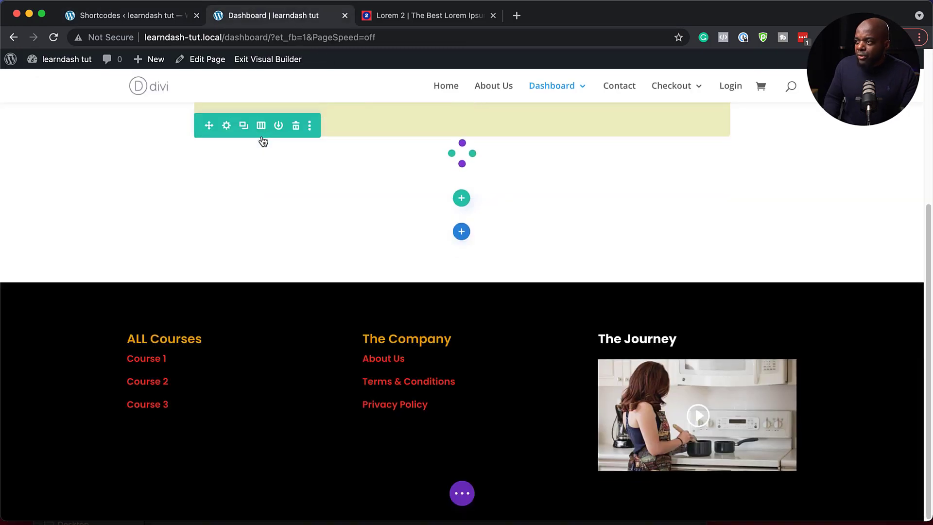
{"action": "left_click", "coordinate": [263, 140]}
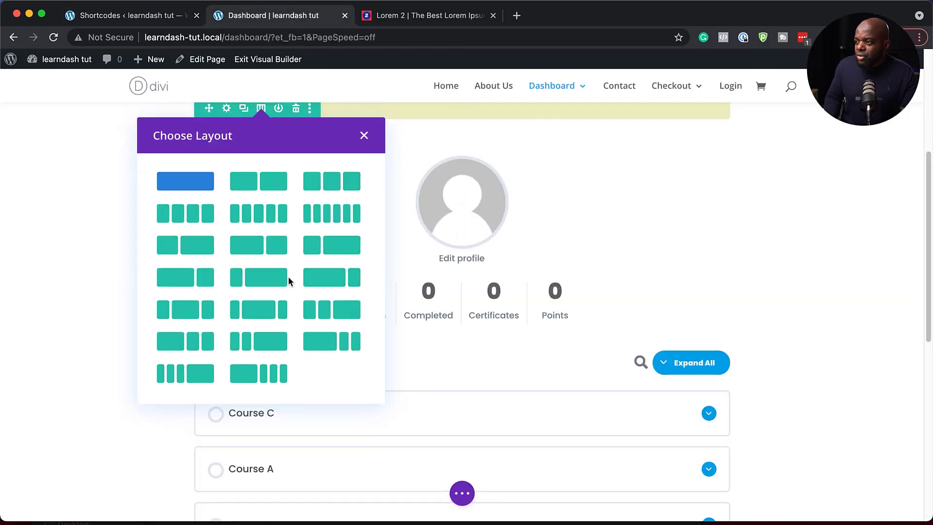
{"action": "left_click", "coordinate": [277, 246]}
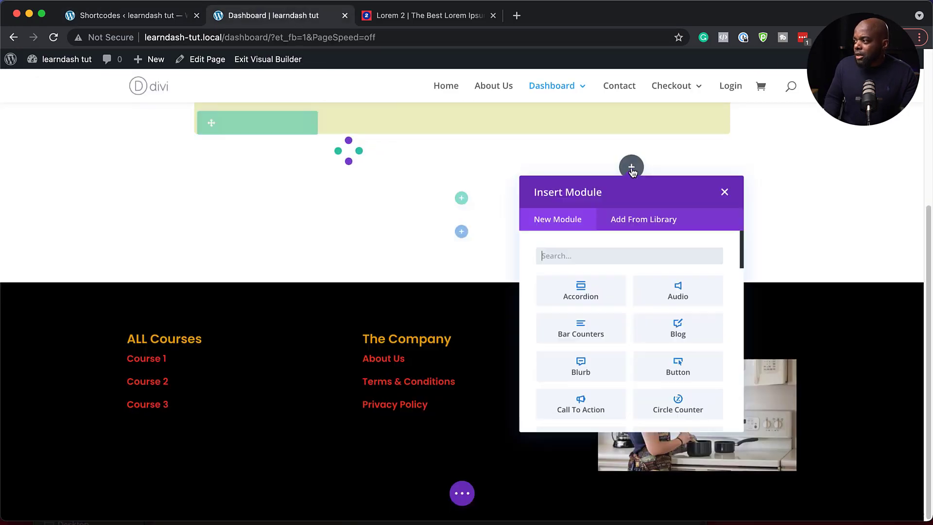
Insert a Text module in the row's empty narrow column and replace its body text with the [ld_achievements_leaderboard] shortcode.
{"action": "type", "text": "text"}
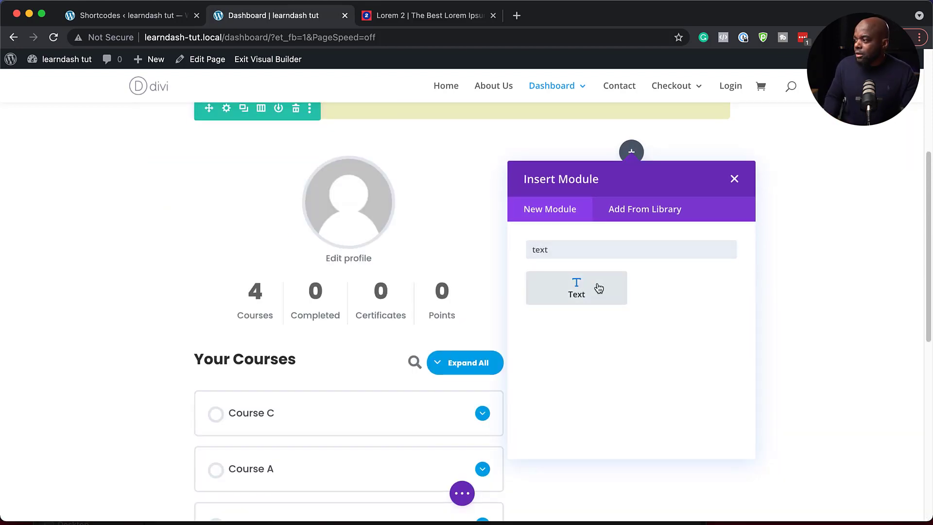
{"action": "left_click", "coordinate": [598, 286]}
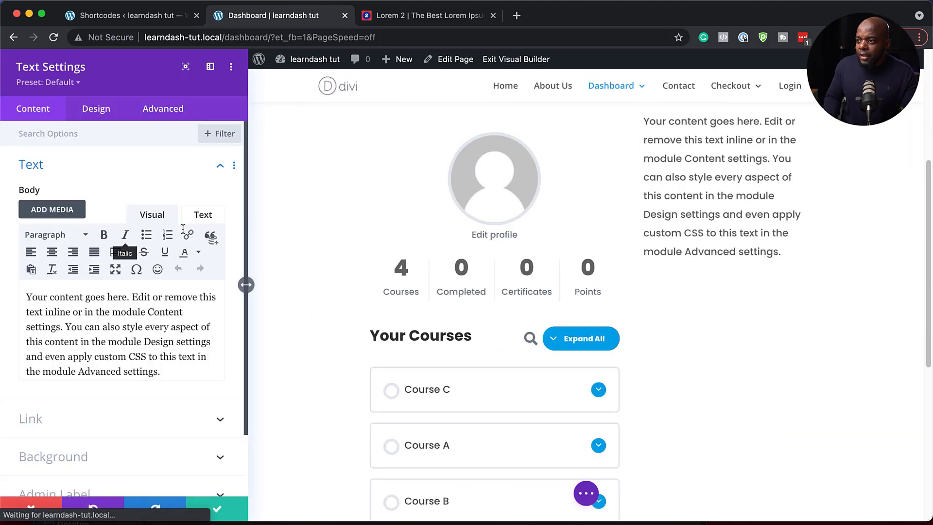
{"action": "left_click", "coordinate": [201, 214]}
{"action": "left_click", "coordinate": [121, 298]}
{"action": "key", "text": "super+a"}
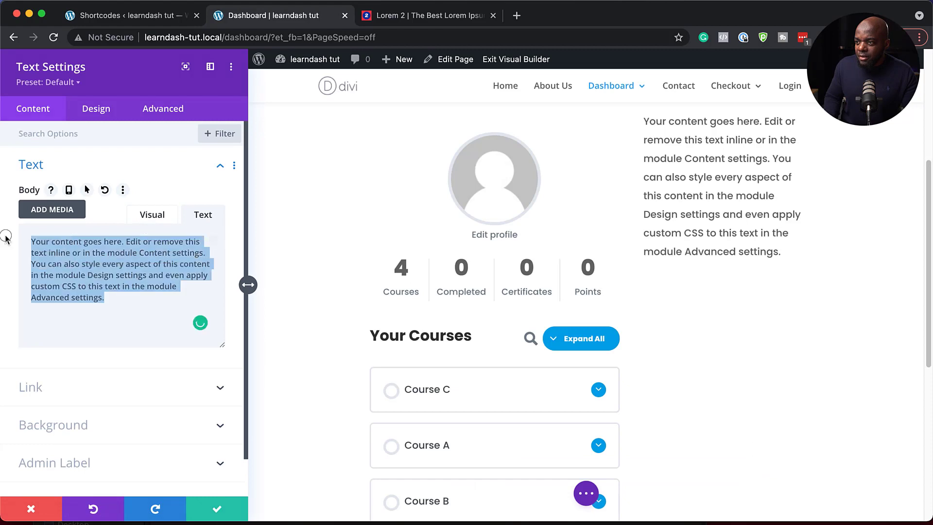
{"action": "key", "text": "super+v"}
Add the title "Leaderboard" above the shortcode, format it as Heading 3, and save the text module.
{"action": "key", "text": "Return"}
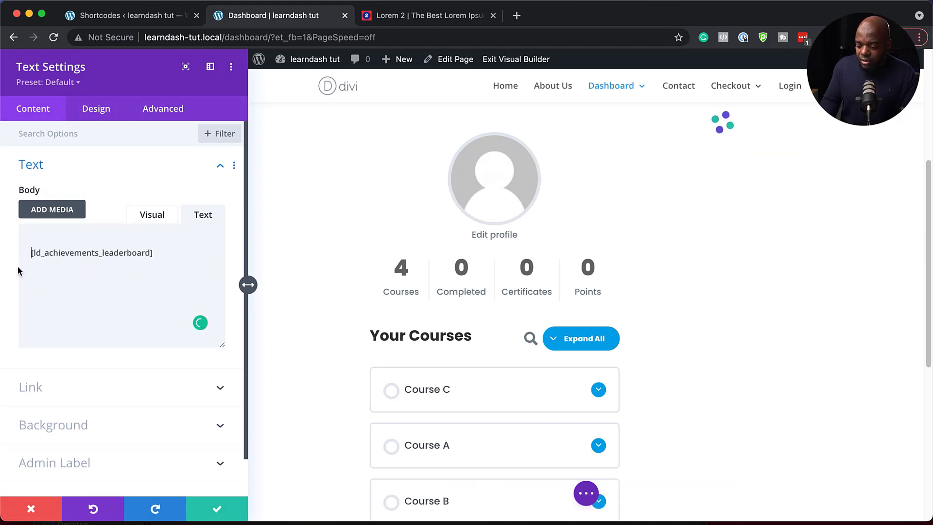
{"action": "key", "text": "Up"}
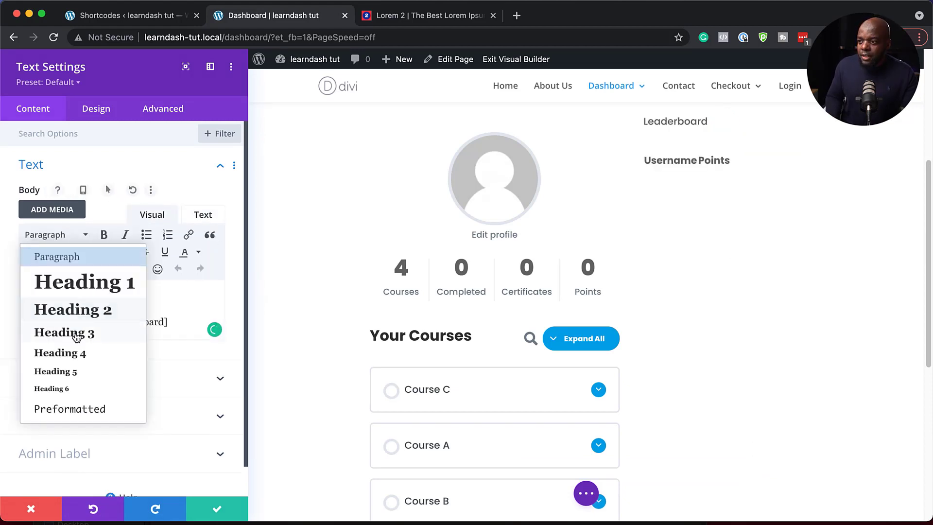
{"action": "left_click", "coordinate": [76, 332]}
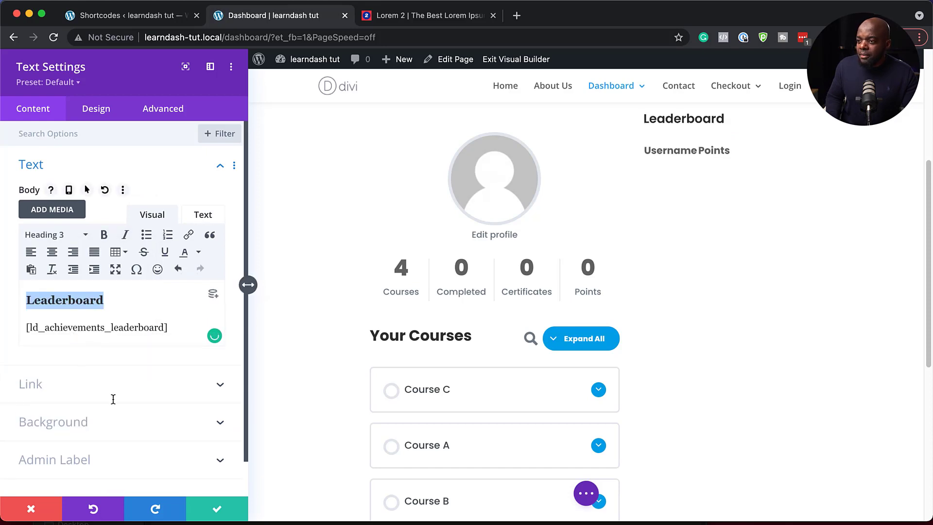
{"action": "left_click", "coordinate": [217, 512]}
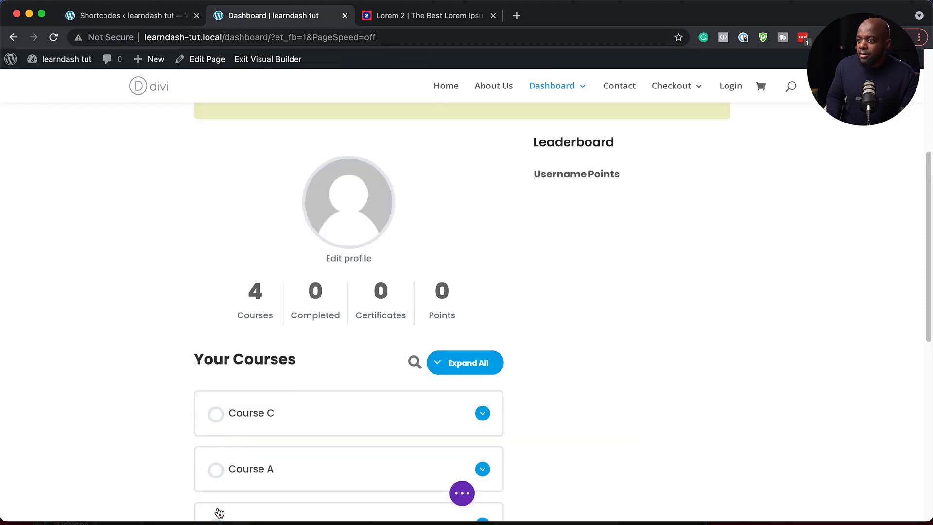
{"action": "scroll", "coordinate": [603, 337], "scroll_direction": "up", "scroll_amount": 2}
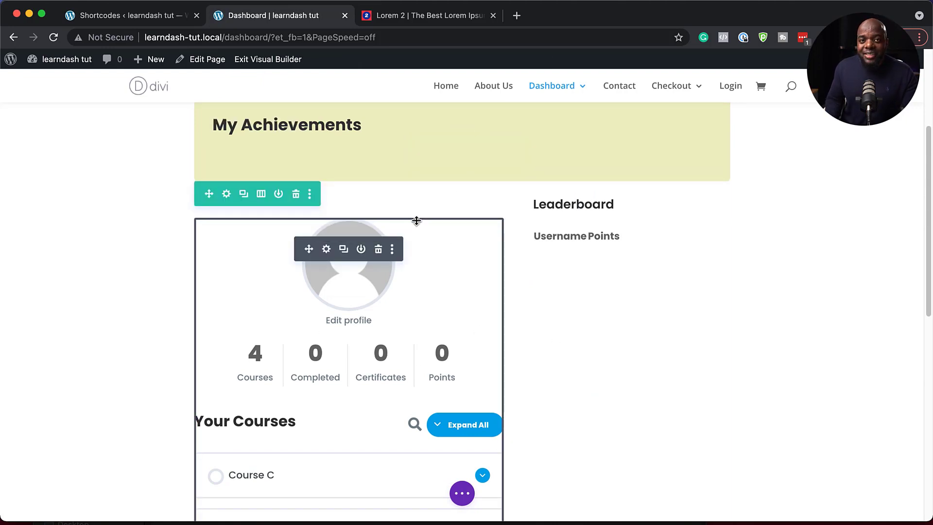
View Course A from the LearnDash courses list and open its Lesson 1.
{"action": "left_click", "coordinate": [159, 17]}
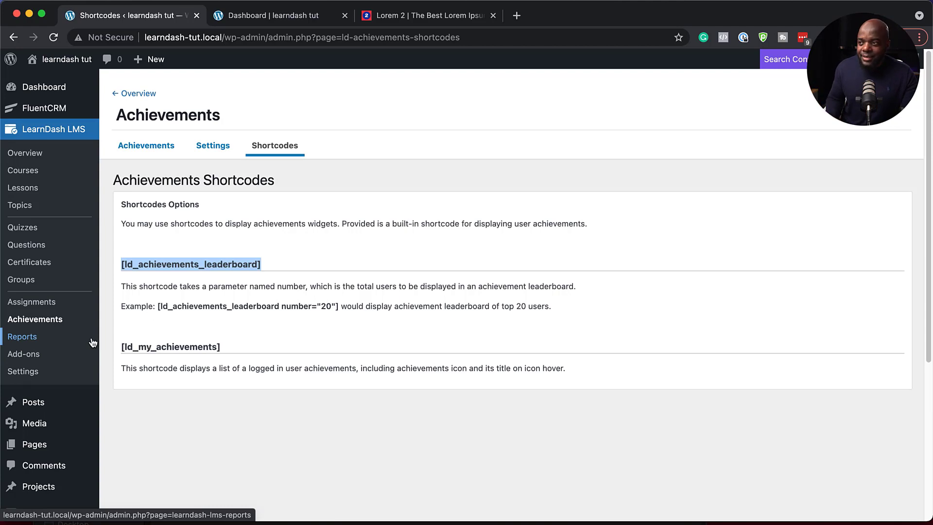
{"action": "left_click", "coordinate": [182, 417]}
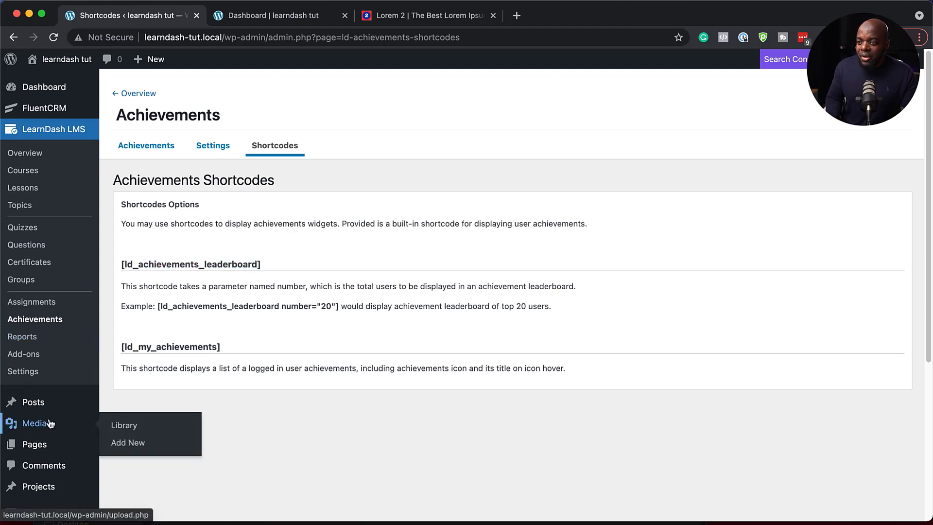
{"action": "mouse_move", "coordinate": [53, 445]}
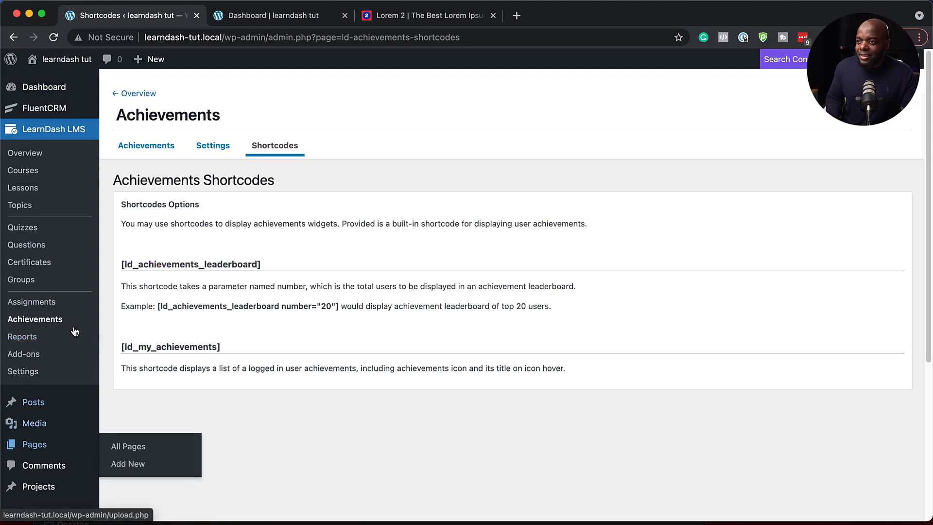
{"action": "left_click", "coordinate": [33, 174]}
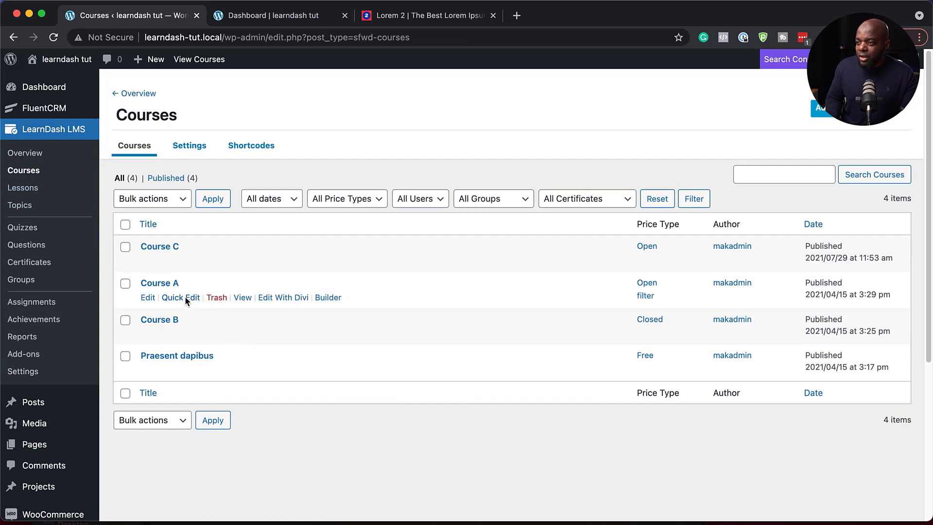
{"action": "left_click", "coordinate": [242, 298]}
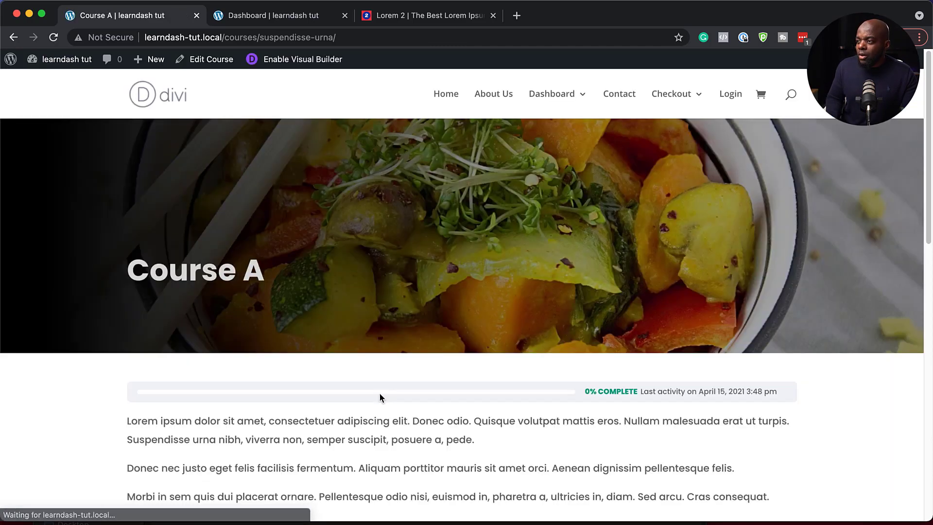
{"action": "scroll", "coordinate": [380, 395], "scroll_direction": "down", "scroll_amount": 5}
{"action": "scroll", "coordinate": [380, 397], "scroll_direction": "down", "scroll_amount": 1}
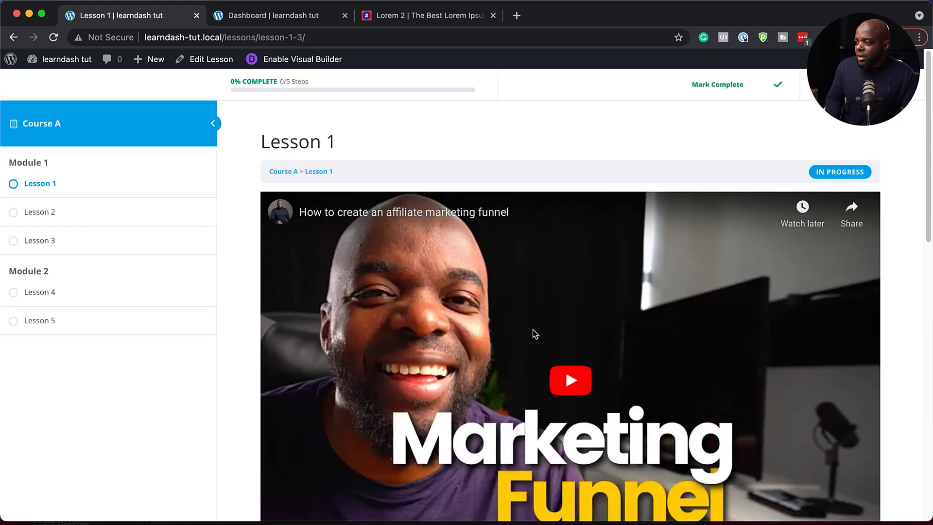
Mark Lesson 1, Lesson 3 and Lesson 2 of Course A as complete.
{"action": "scroll", "coordinate": [535, 334], "scroll_direction": "down", "scroll_amount": 5}
{"action": "scroll", "coordinate": [626, 348], "scroll_direction": "down", "scroll_amount": 8}
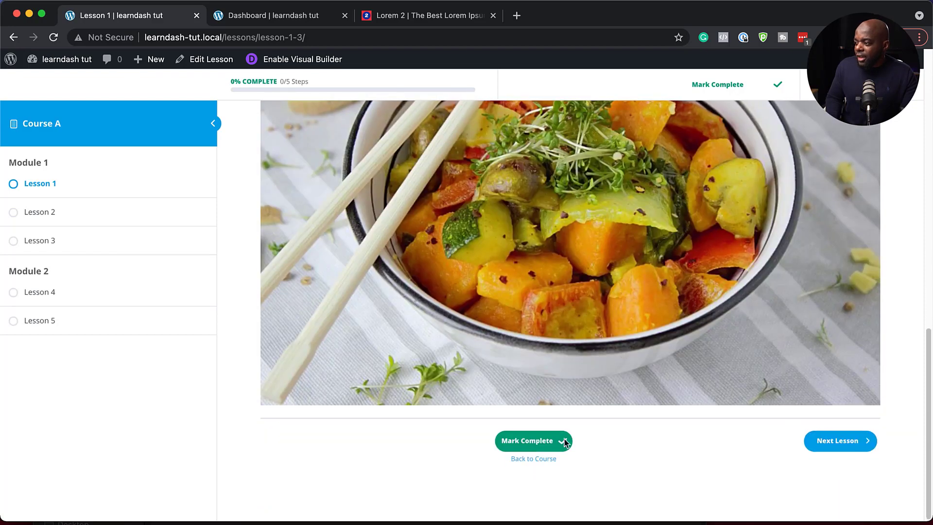
{"action": "left_click", "coordinate": [536, 444]}
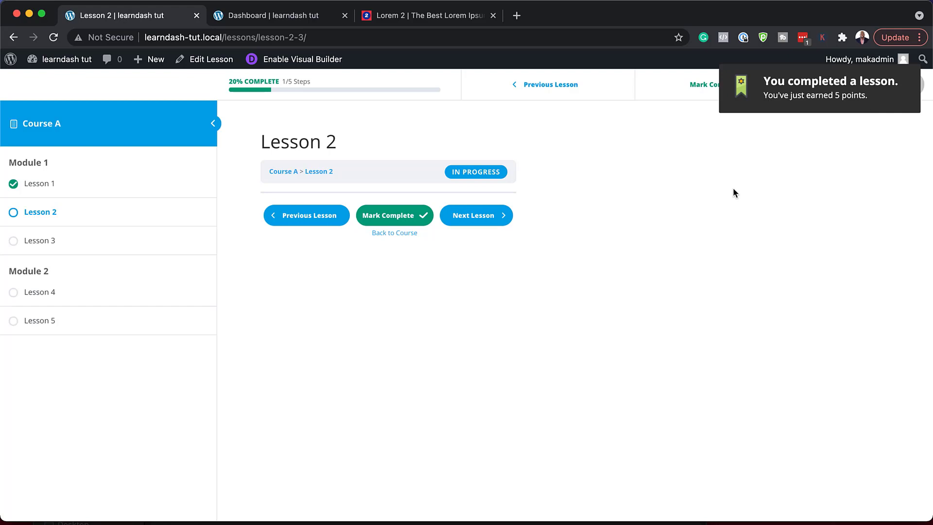
{"action": "left_click", "coordinate": [891, 102]}
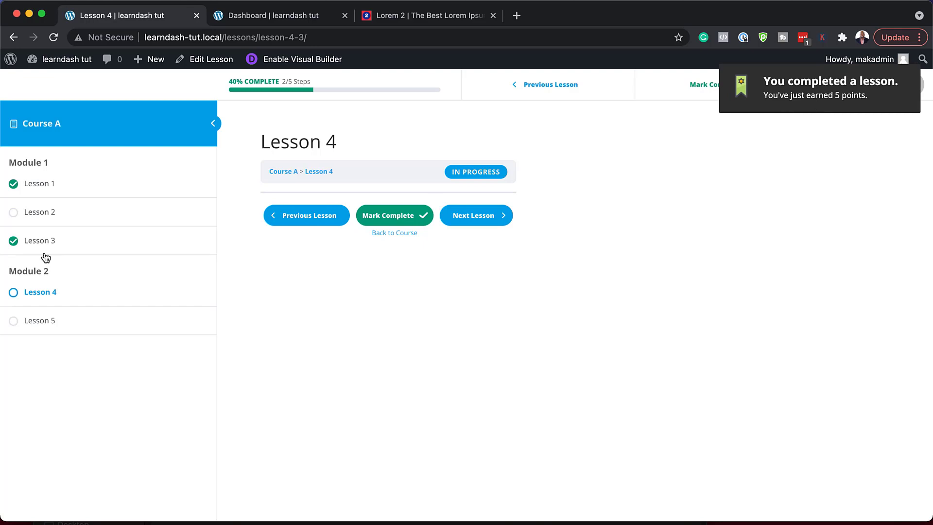
{"action": "left_click", "coordinate": [104, 215]}
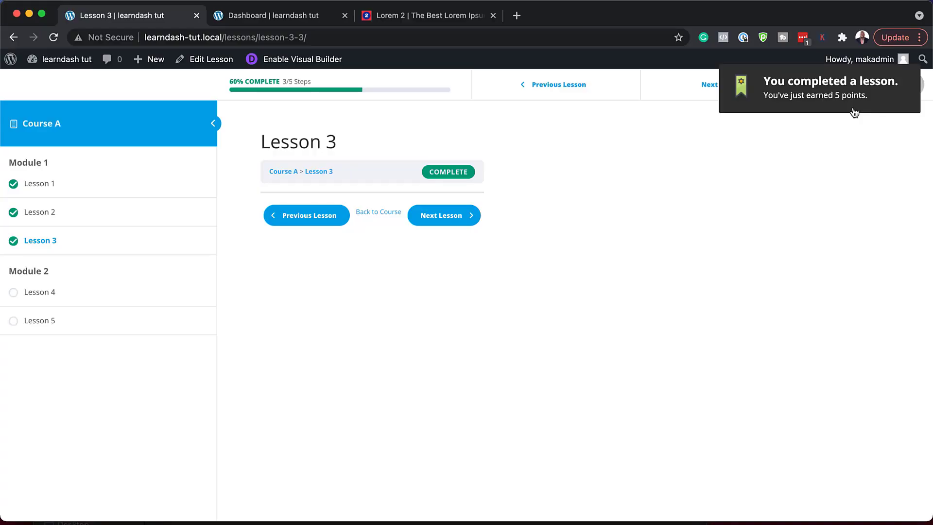
Reload the Dashboard page outside the visual builder and check the My Achievements and Leaderboard sections.
{"action": "left_click", "coordinate": [309, 15]}
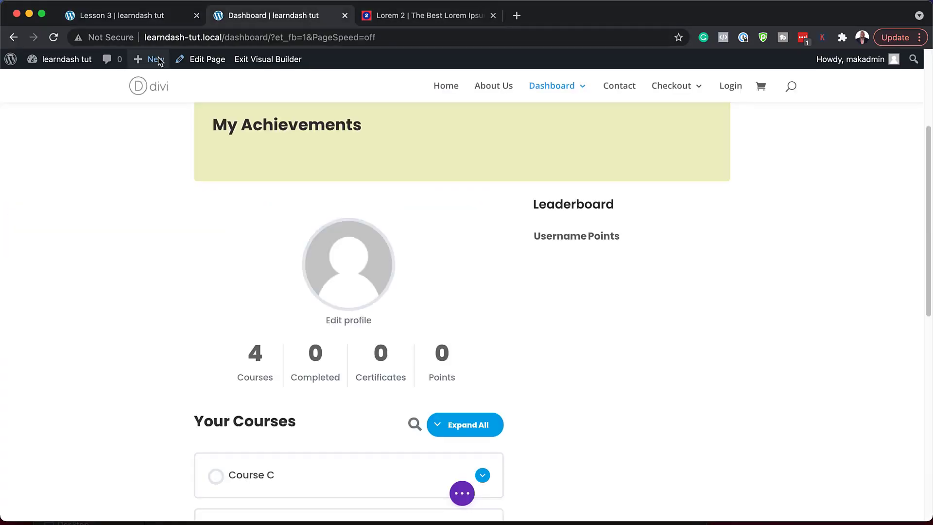
{"action": "left_click", "coordinate": [53, 38]}
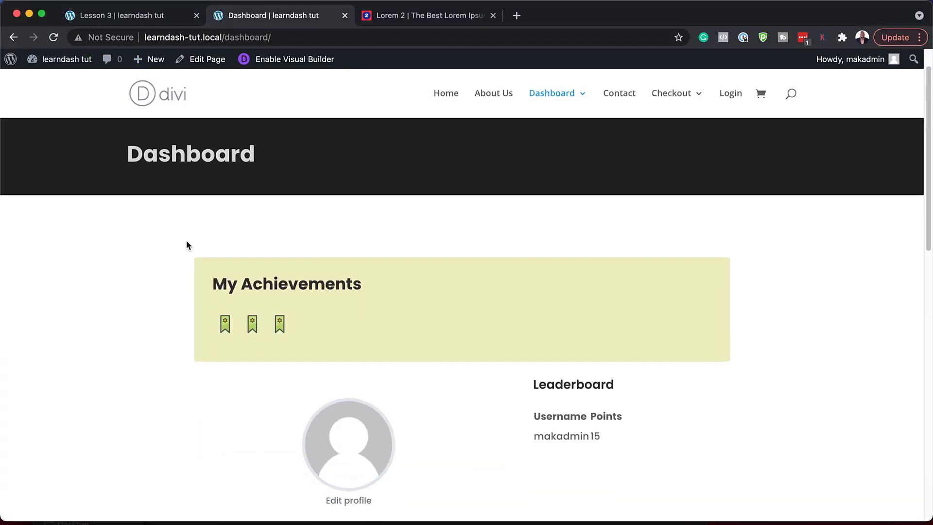
{"action": "scroll", "coordinate": [185, 240], "scroll_direction": "down", "scroll_amount": 1}
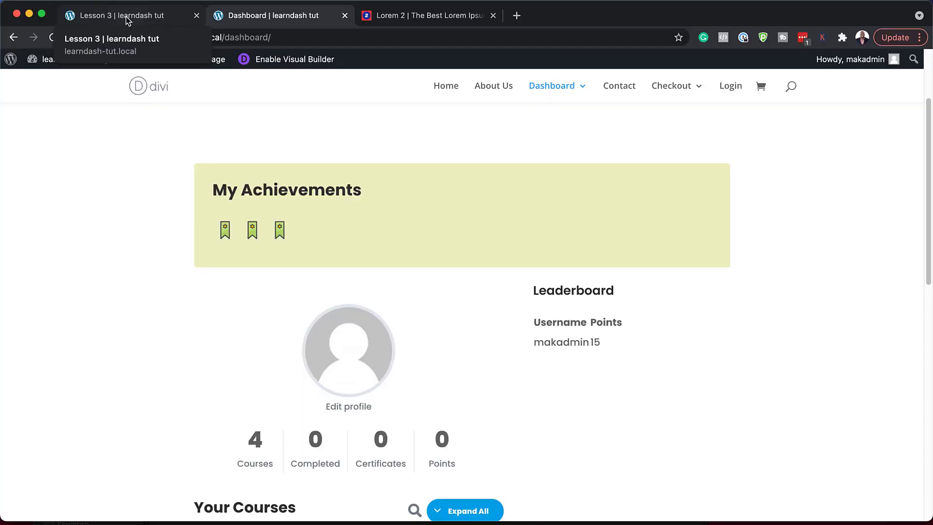
Return to Course A and mark the remaining Lesson 4 and Lesson 5 as complete.
{"action": "left_click", "coordinate": [128, 19]}
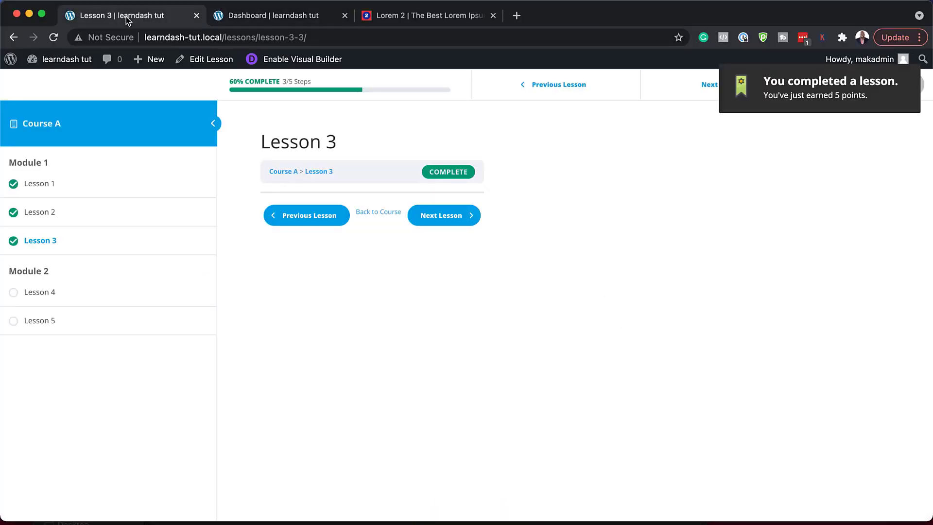
{"action": "left_click", "coordinate": [71, 300]}
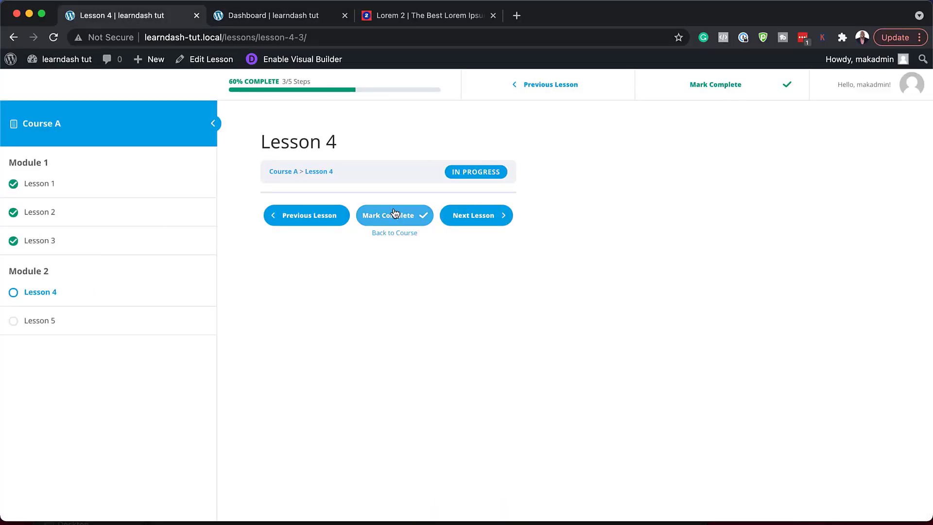
{"action": "left_click", "coordinate": [389, 216]}
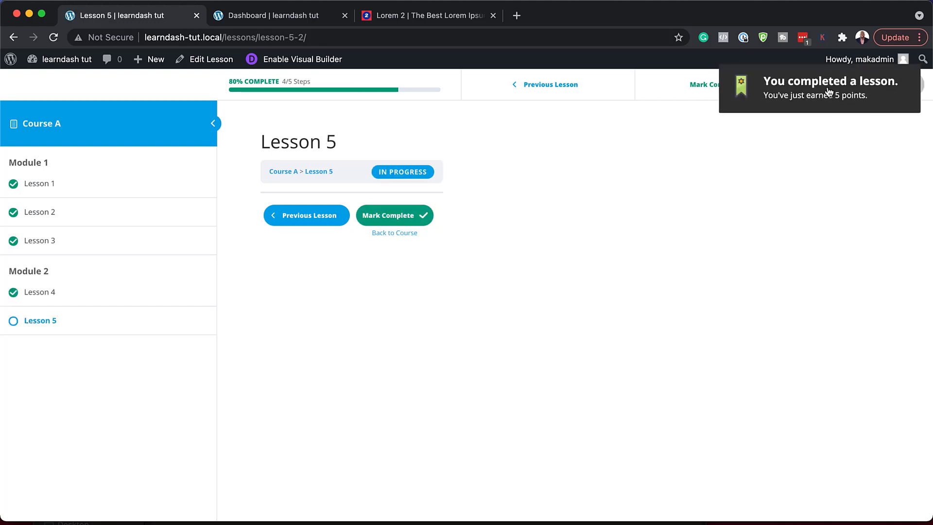
{"action": "left_click", "coordinate": [77, 321]}
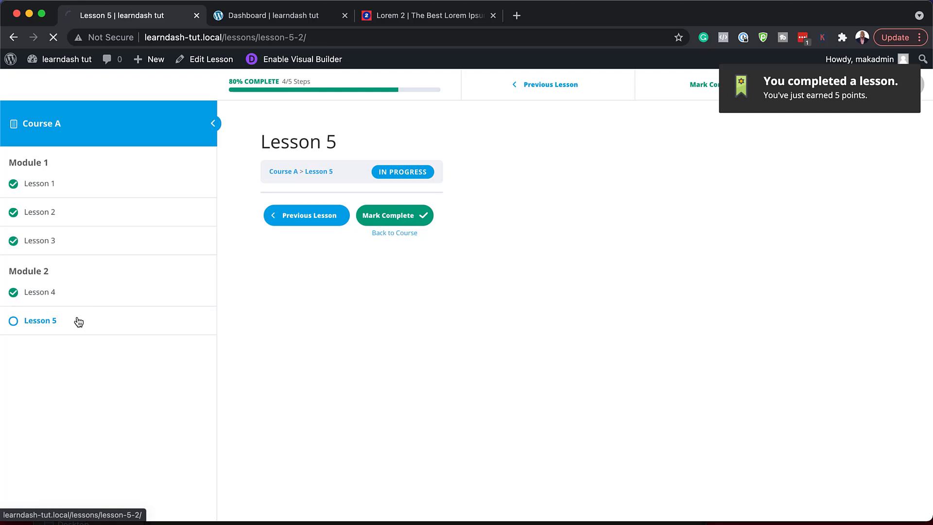
{"action": "left_click", "coordinate": [401, 220]}
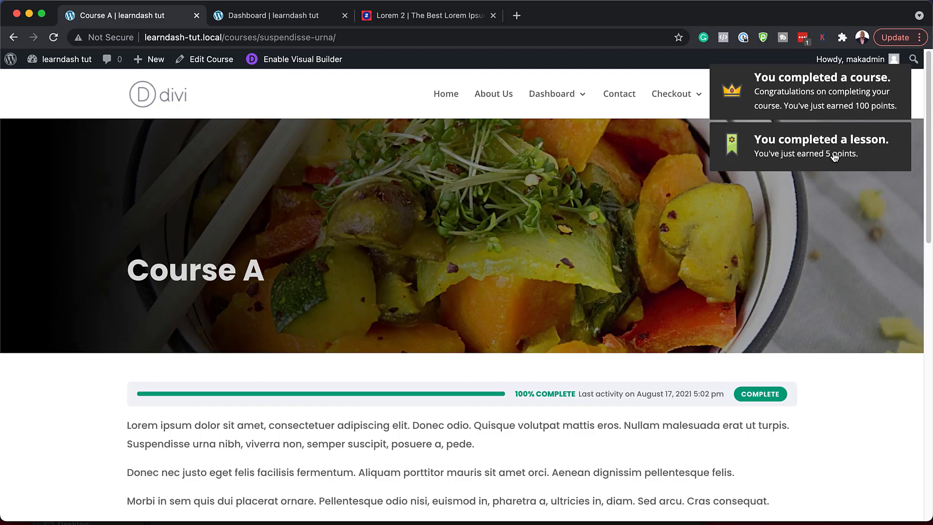
Refresh the Dashboard page and check the leaderboard points and the crown badge under My Achievements.
{"action": "left_click", "coordinate": [287, 16]}
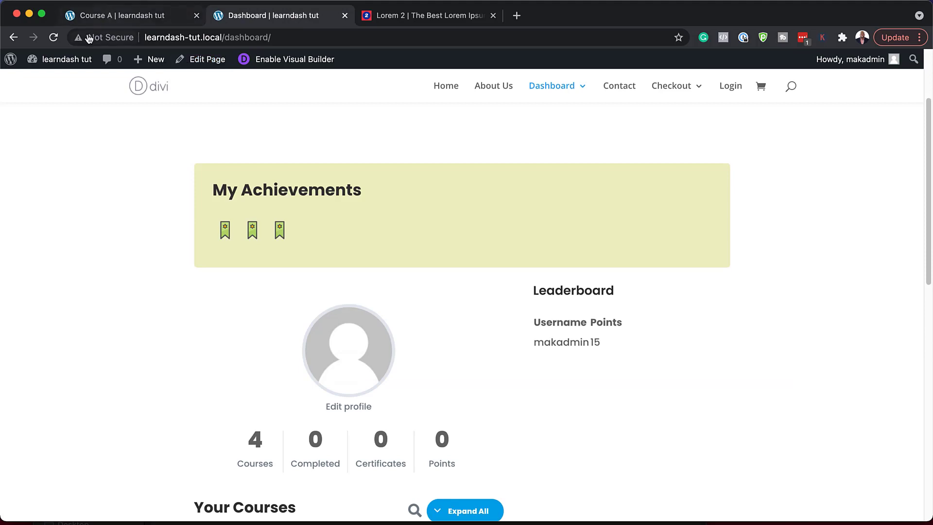
{"action": "left_click", "coordinate": [56, 42]}
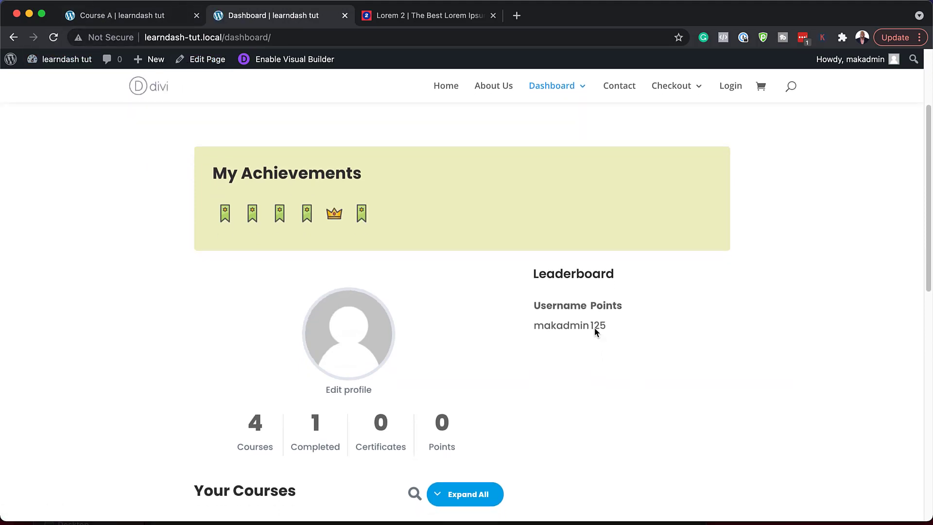
{"action": "left_click_drag", "start_coordinate": [592, 325], "coordinate": [630, 325]}
{"action": "mouse_move", "coordinate": [334, 216]}
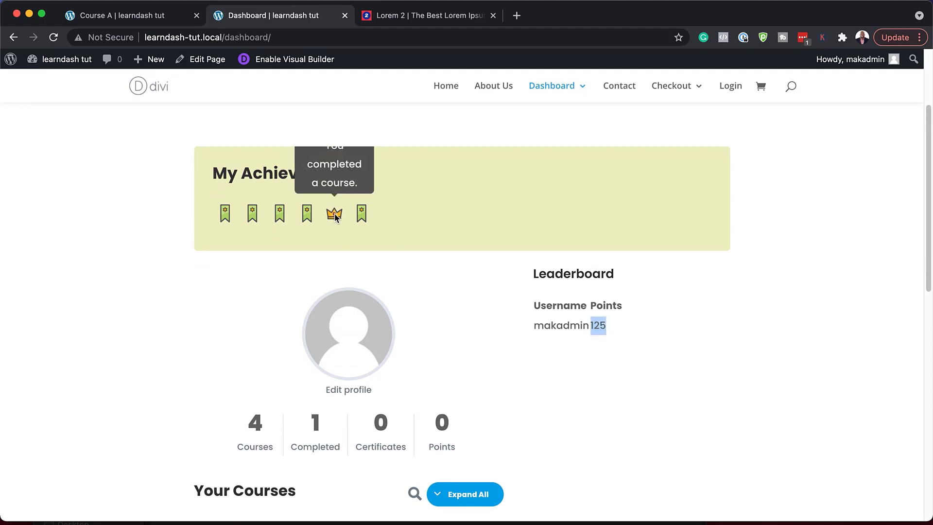